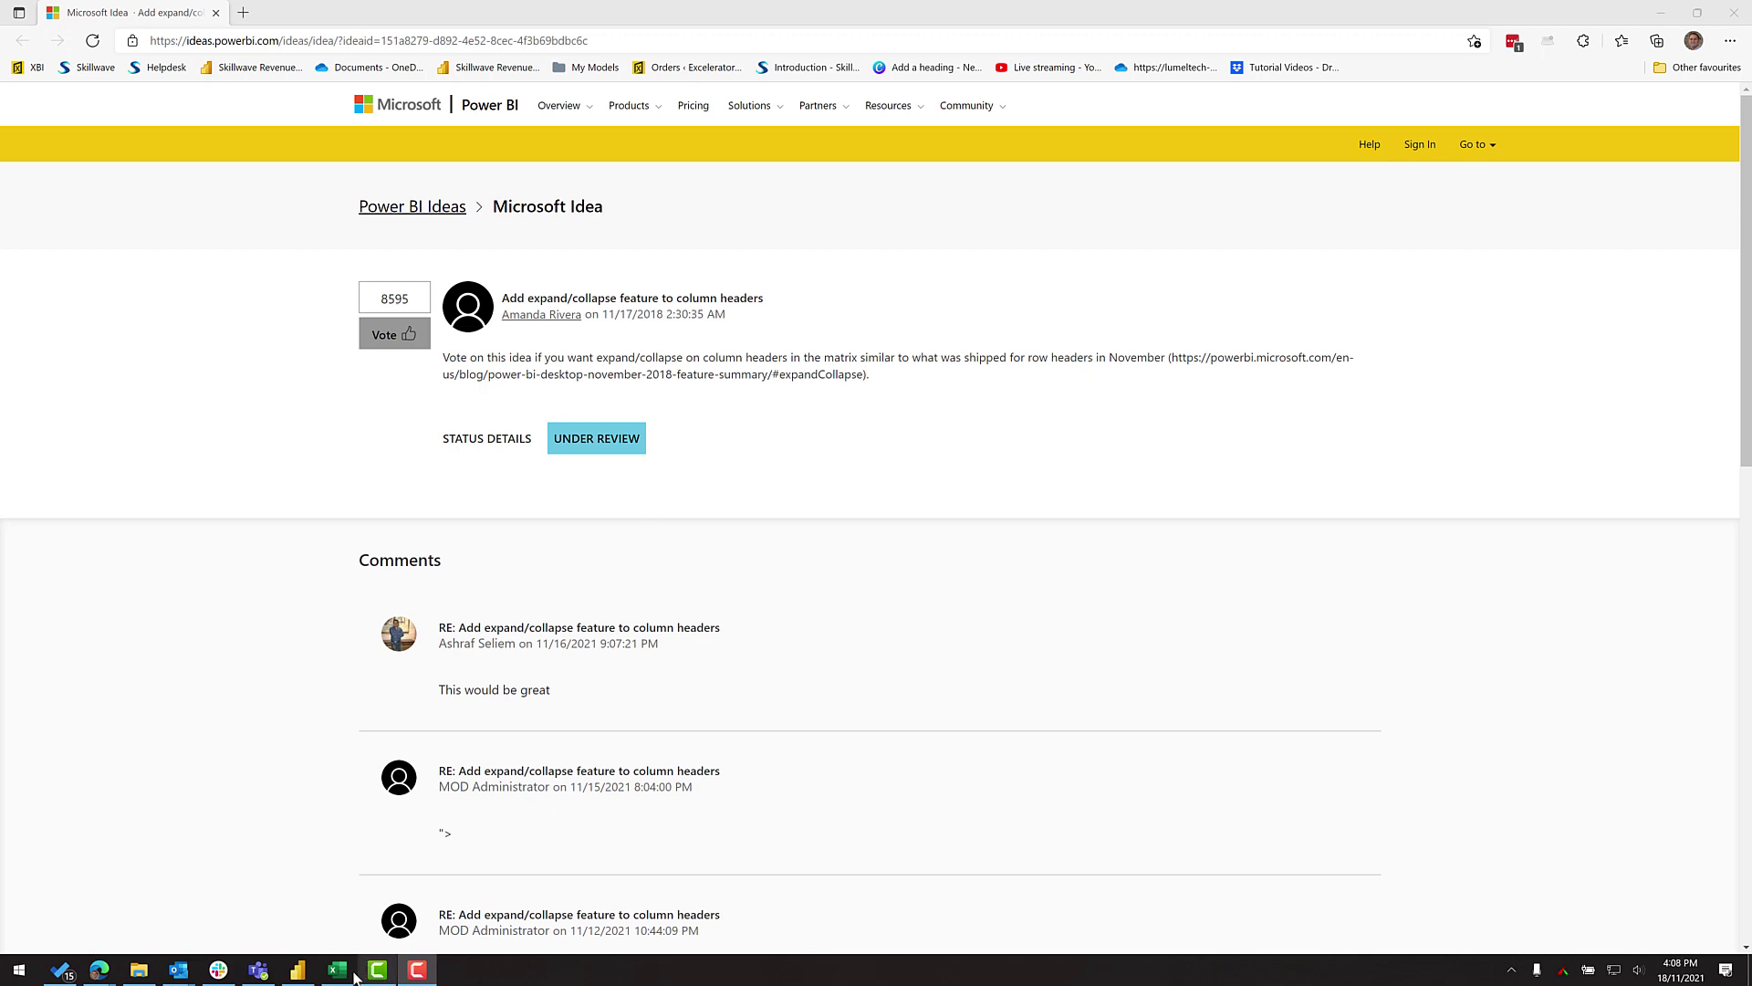
Step: Place an Inforiver visual on Page 1, then add Page 2 with an empty matrix
{"action": "left_click", "coordinate": [298, 969]}
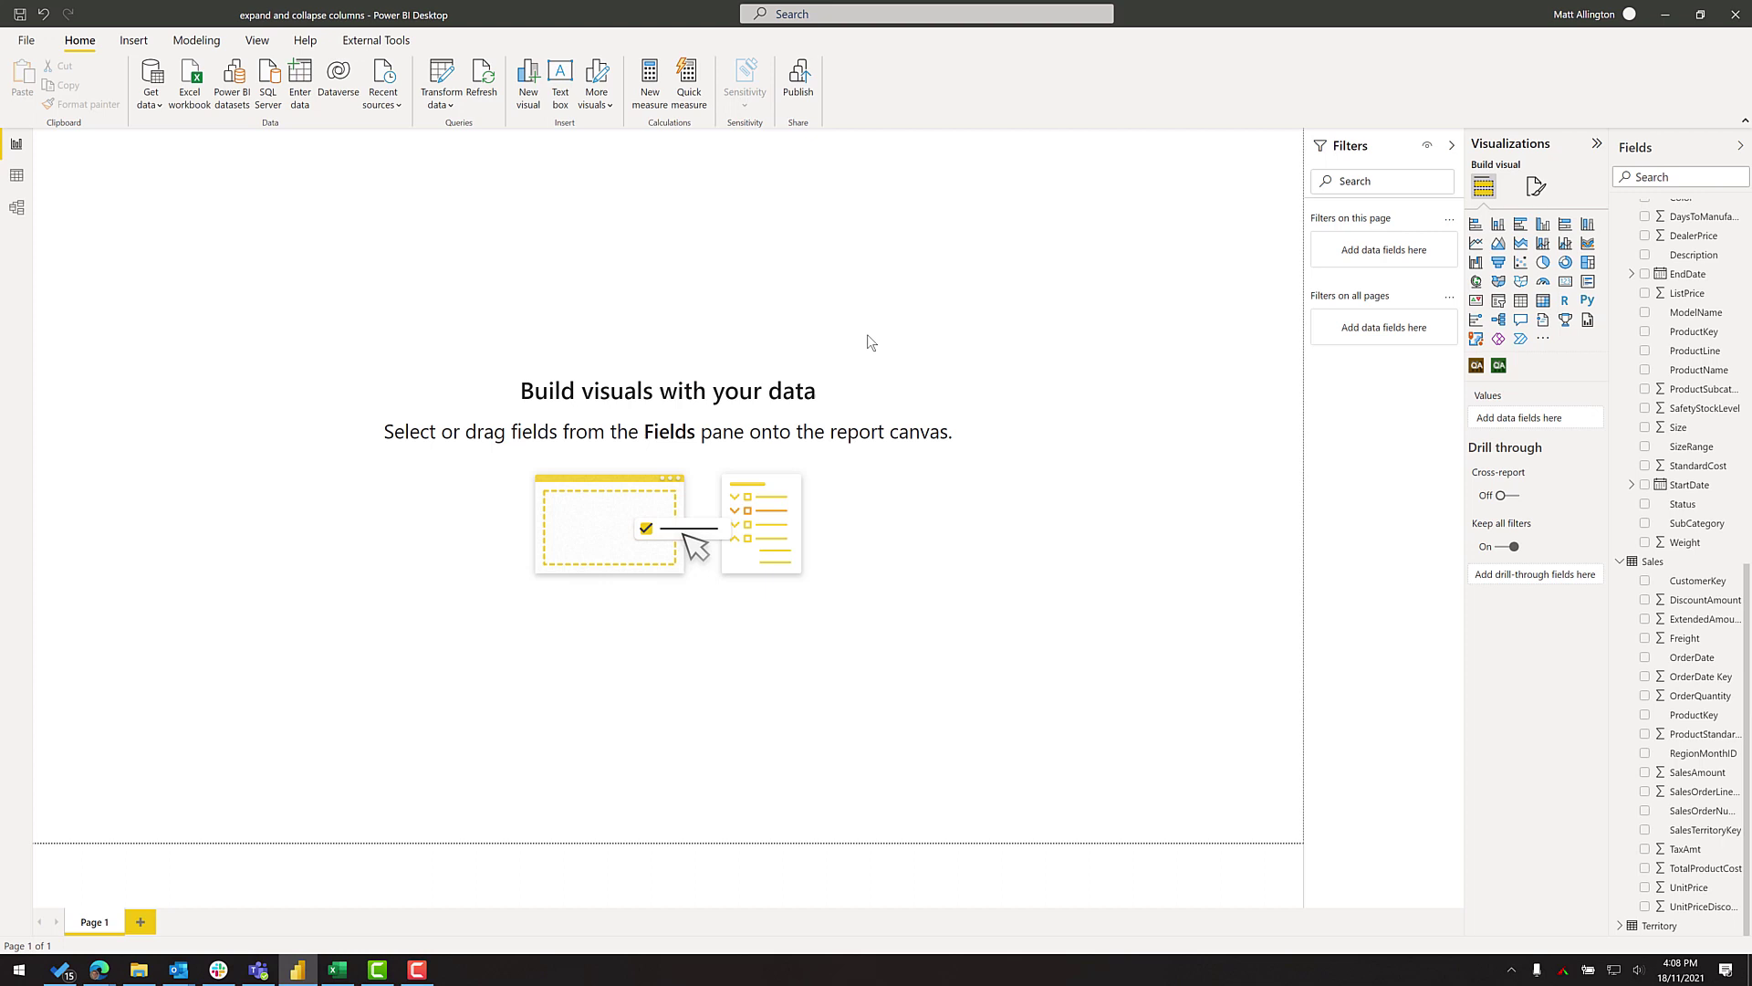
{"action": "left_click", "coordinate": [1476, 371]}
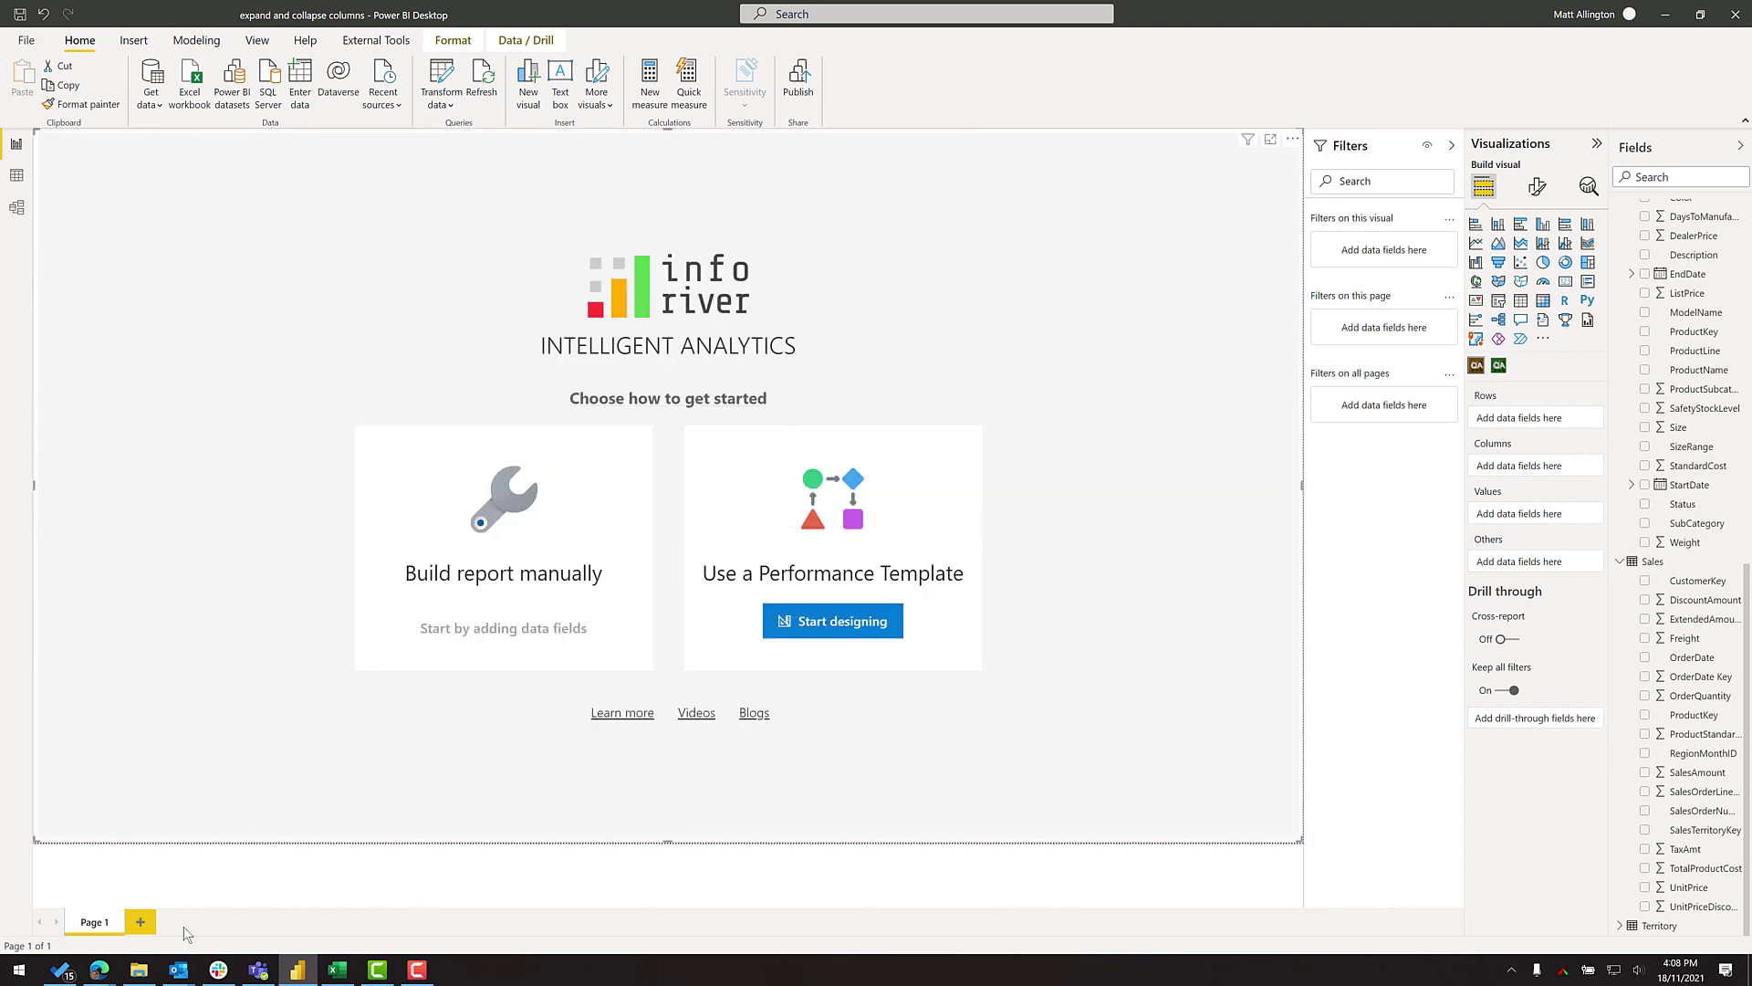
{"action": "left_click", "coordinate": [139, 922]}
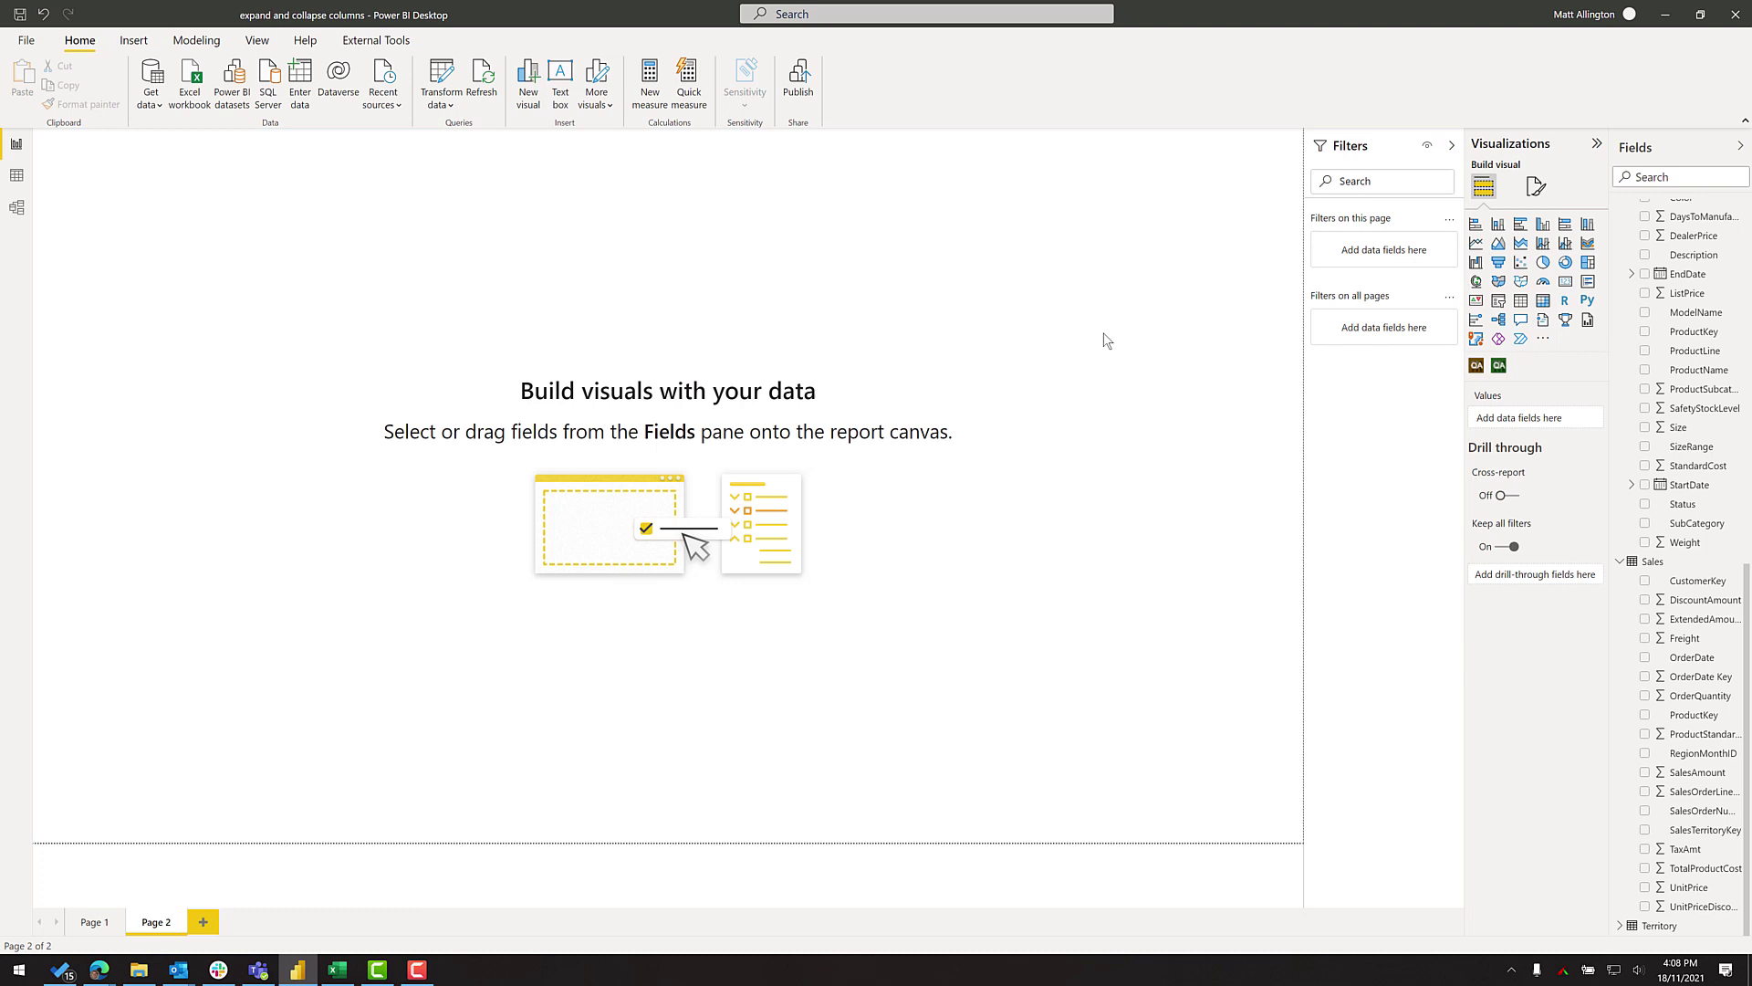
{"action": "left_click", "coordinate": [1542, 300]}
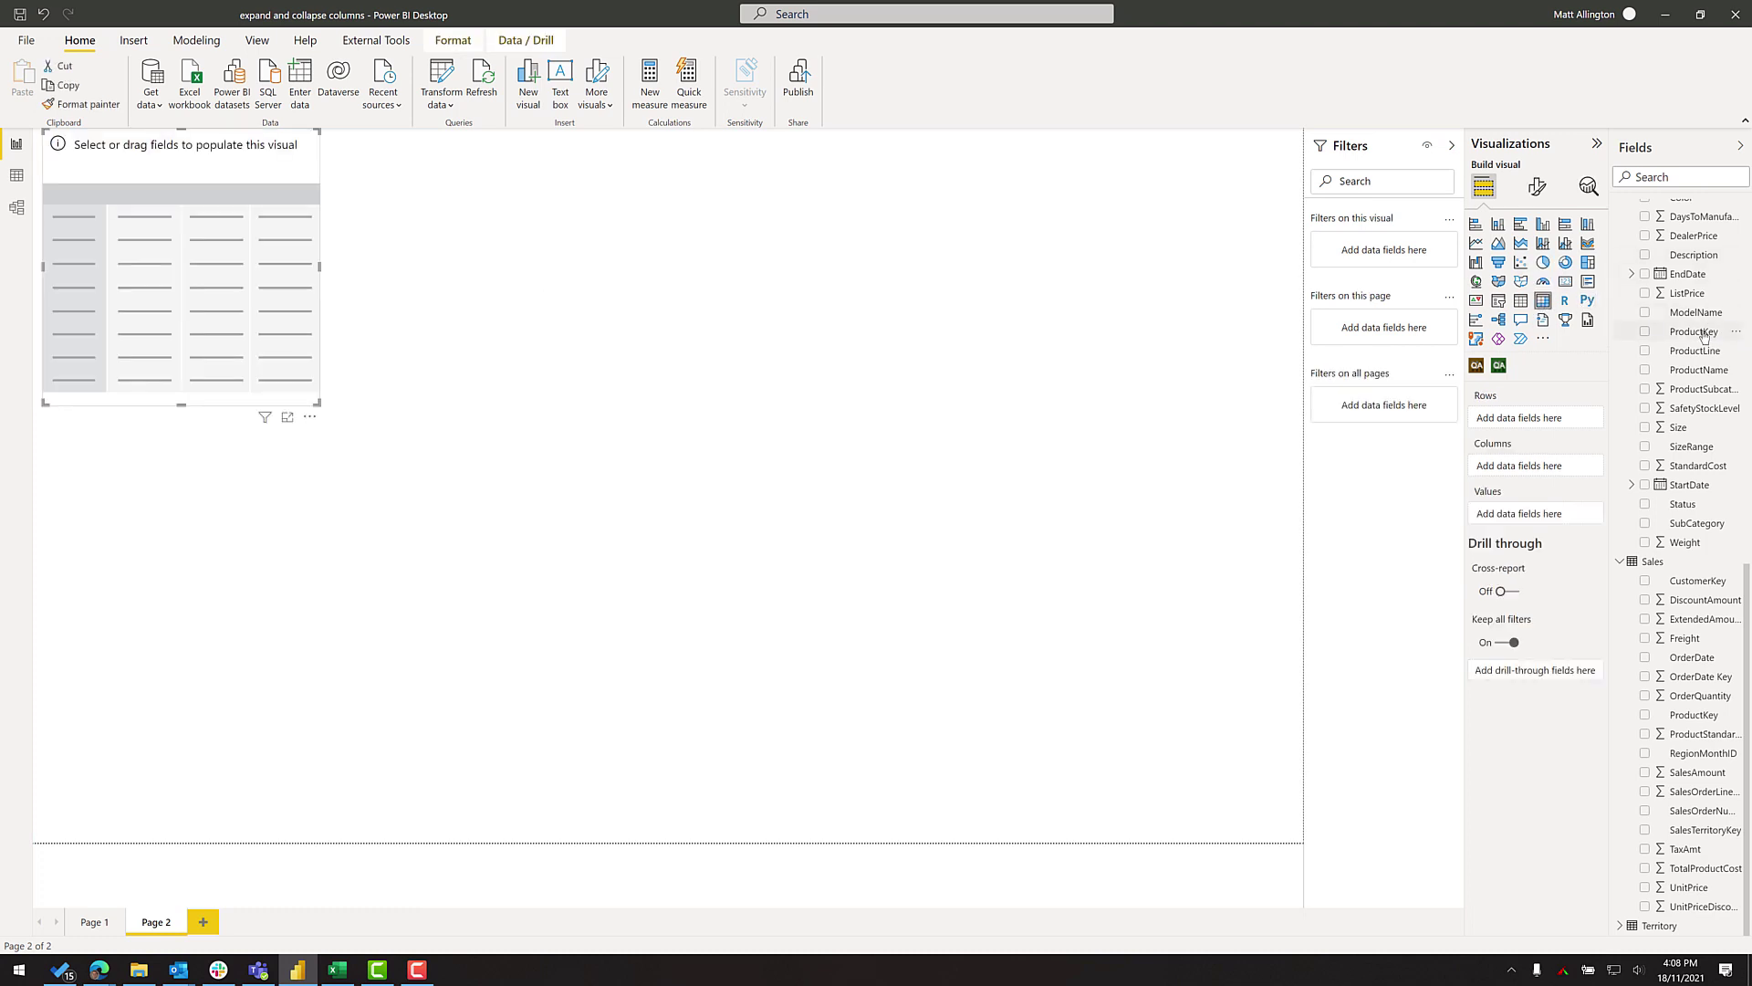
Step: Put CalendarYear and MonthName in the matrix columns
{"action": "scroll", "coordinate": [1700, 301], "scroll_direction": "up", "scroll_amount": 5}
{"action": "scroll", "coordinate": [1689, 303], "scroll_direction": "up", "scroll_amount": 5}
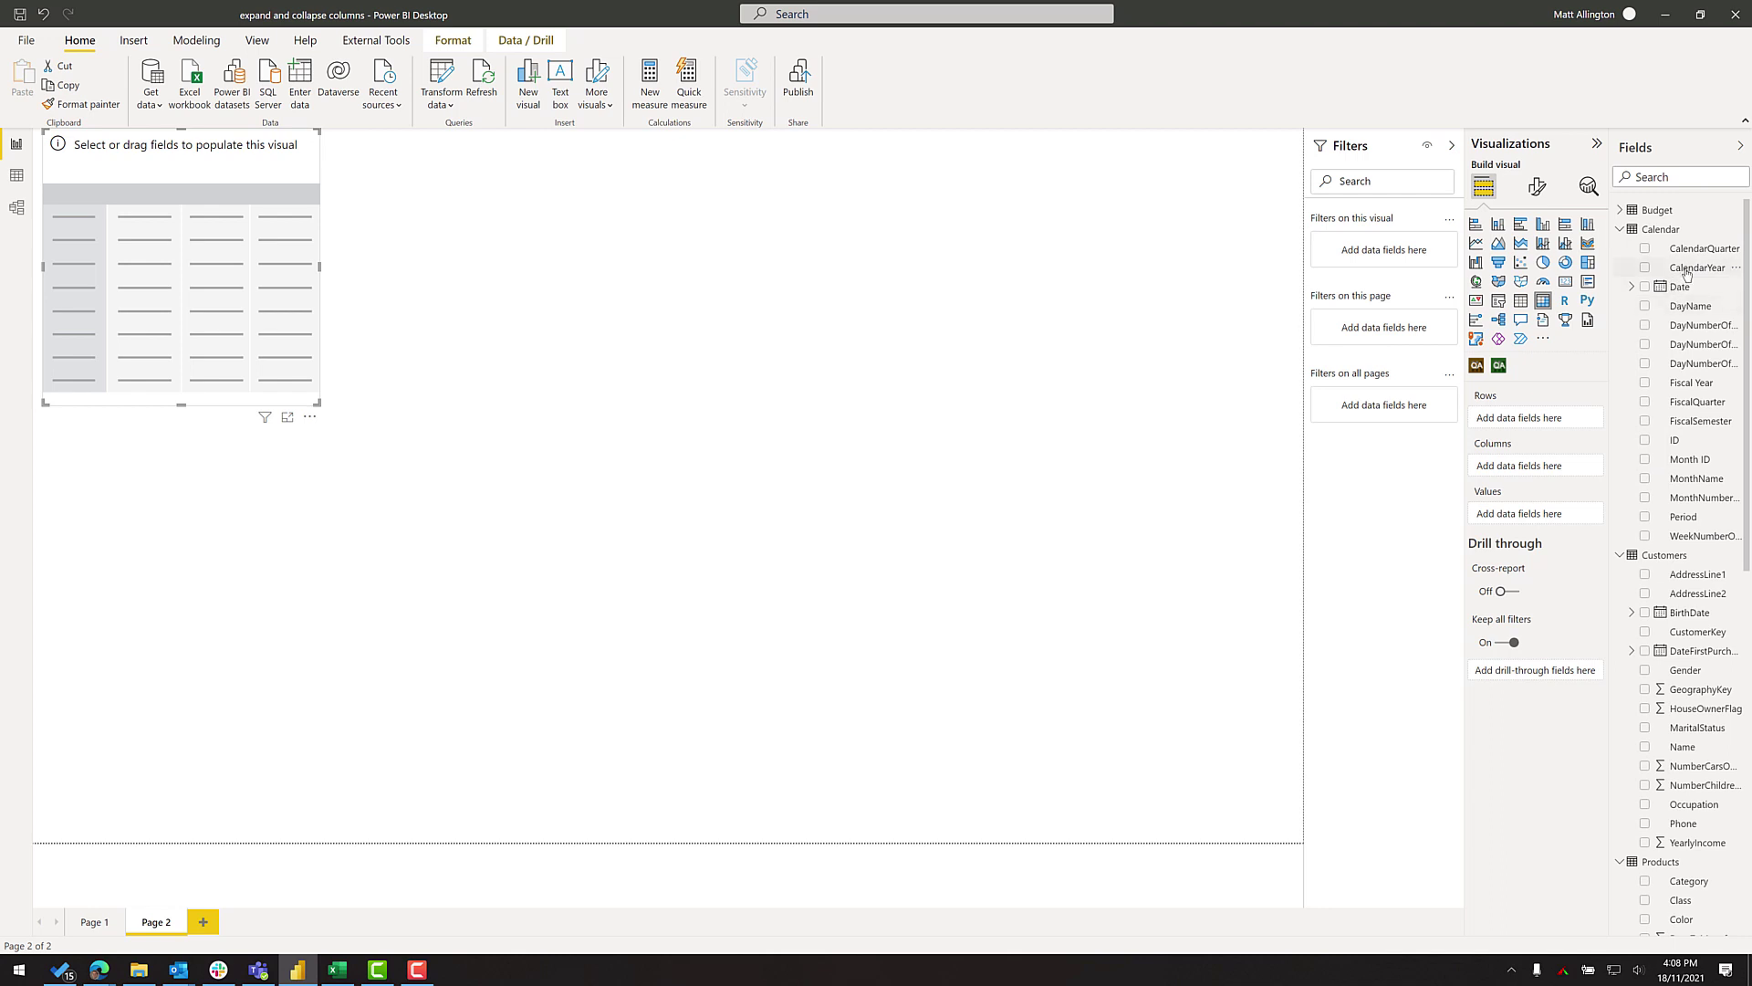
{"action": "left_click_drag", "start_coordinate": [1689, 363], "coordinate": [1649, 299]}
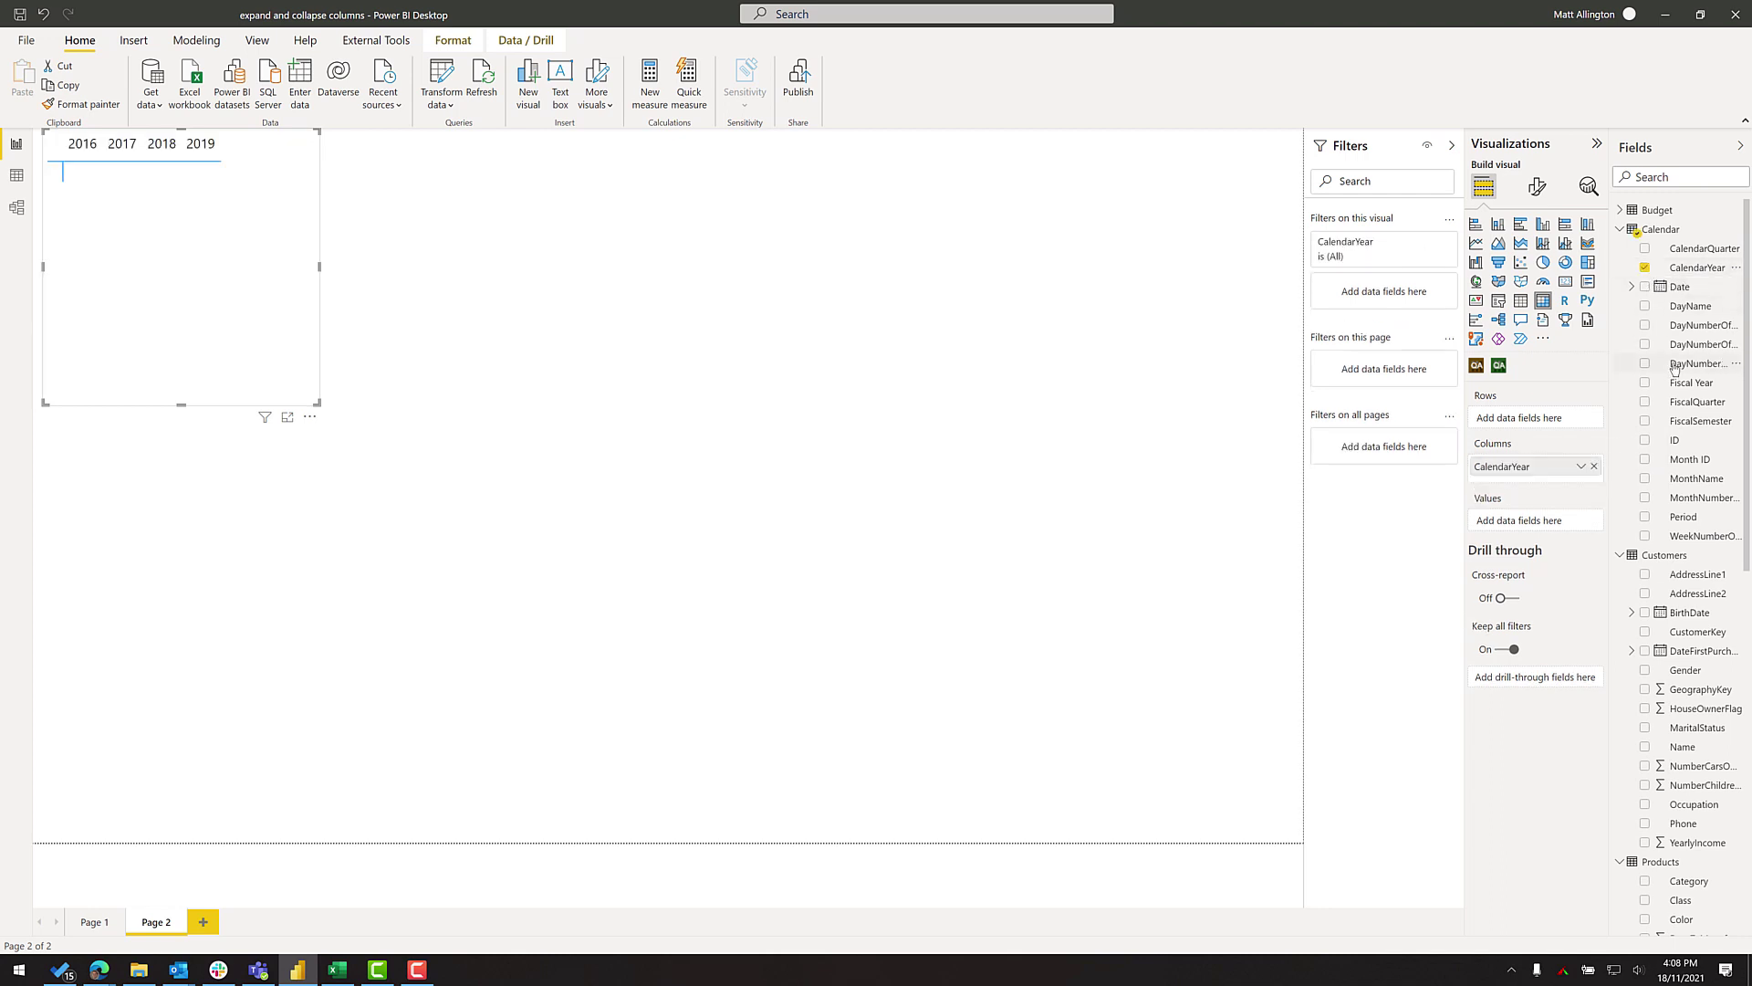
{"action": "left_click_drag", "start_coordinate": [1697, 479], "coordinate": [1522, 483]}
{"action": "left_click", "coordinate": [1621, 229]}
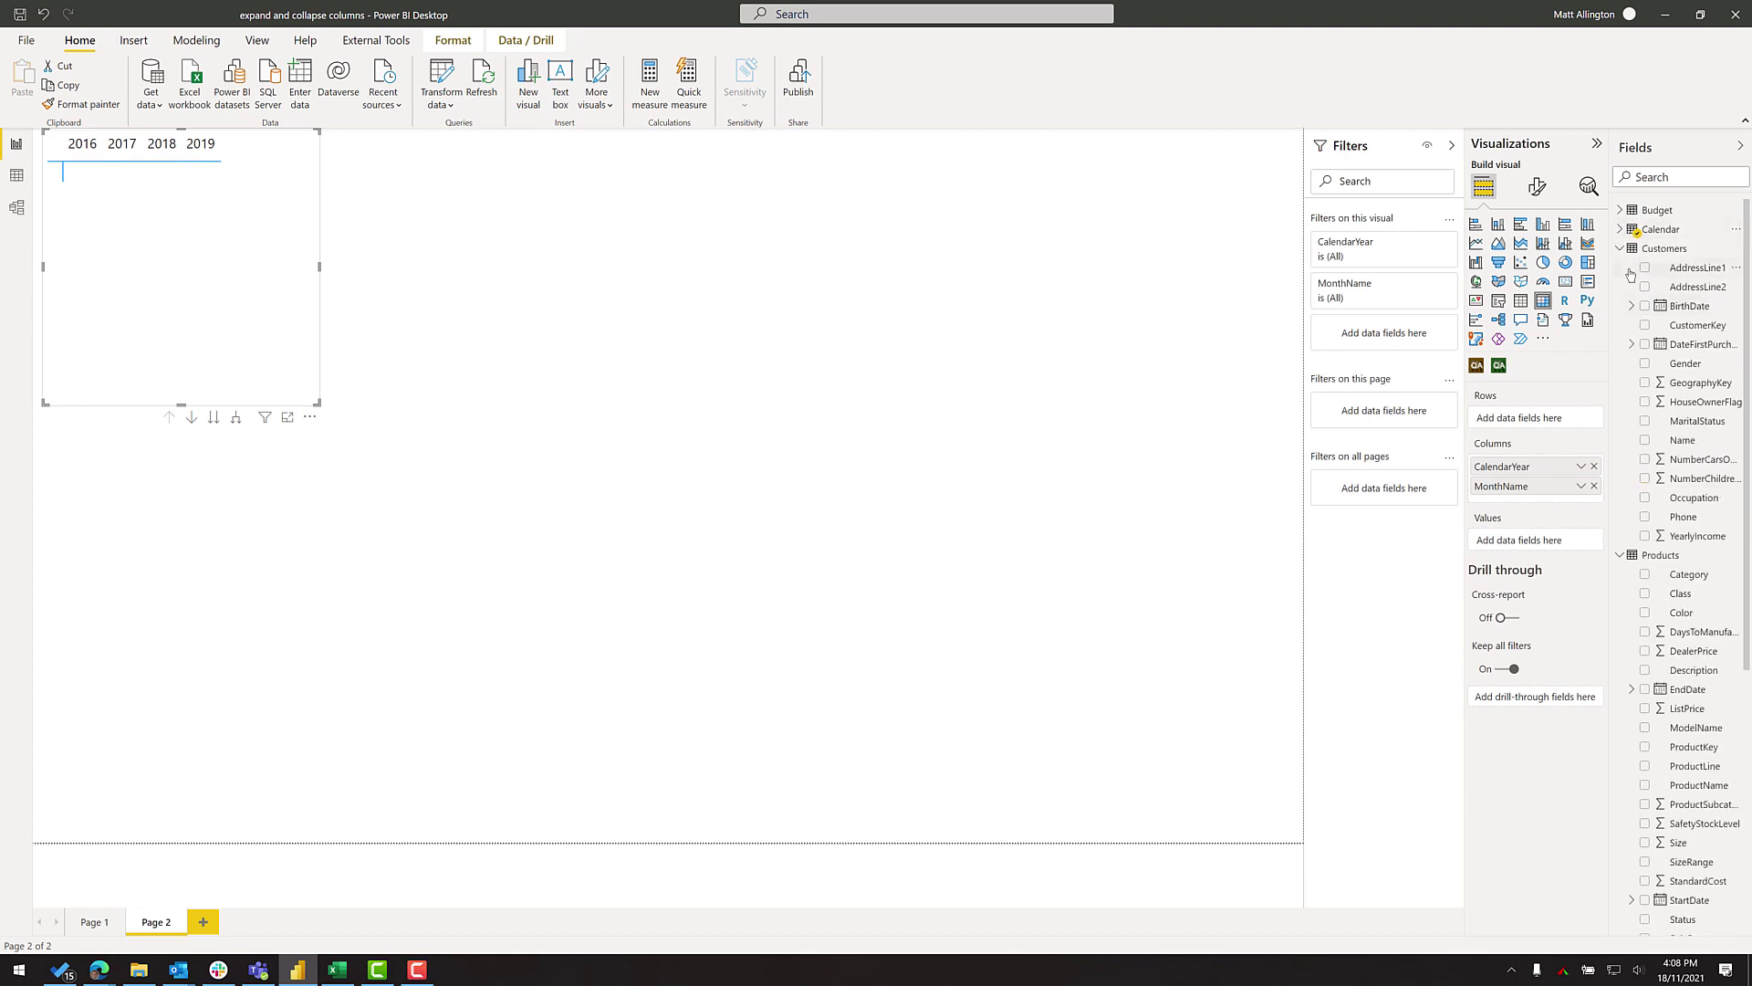
Step: Add Category and SubCategory as rows and SalesAmount as values, then enlarge the matrix
{"action": "left_click_drag", "start_coordinate": [1688, 574], "coordinate": [1520, 418]}
{"action": "scroll", "coordinate": [1687, 765], "scroll_direction": "down", "scroll_amount": 5}
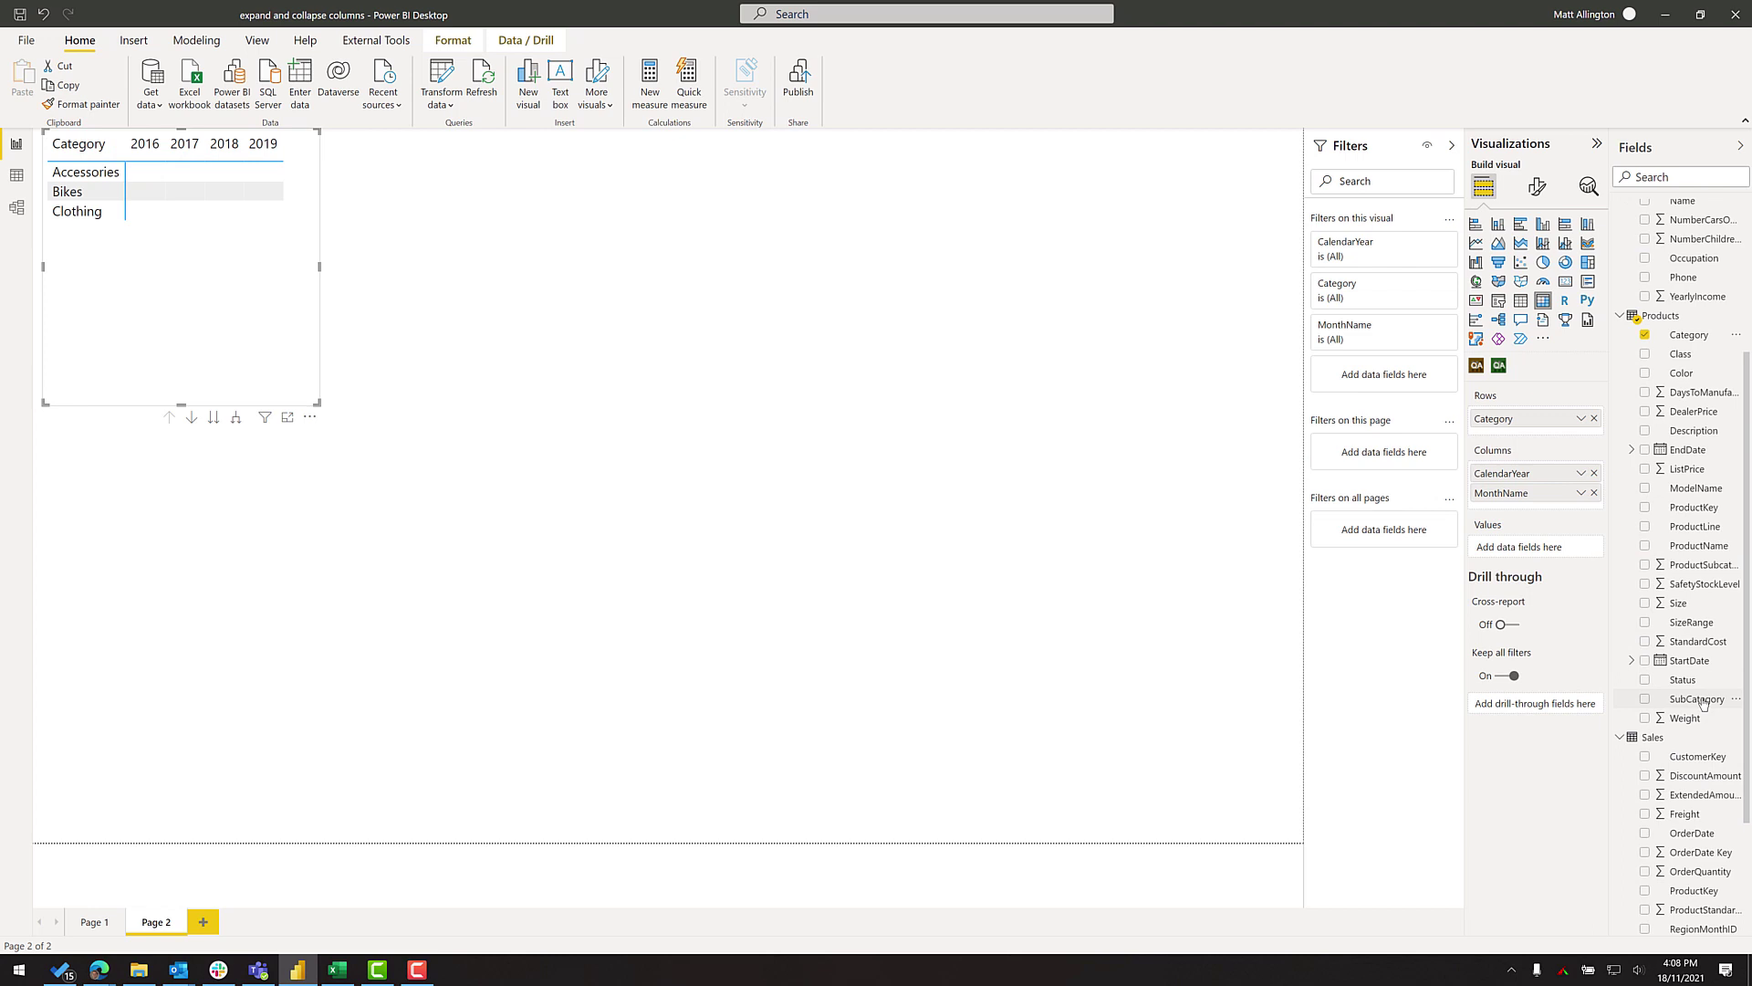
{"action": "left_click_drag", "start_coordinate": [1698, 698], "coordinate": [1534, 436]}
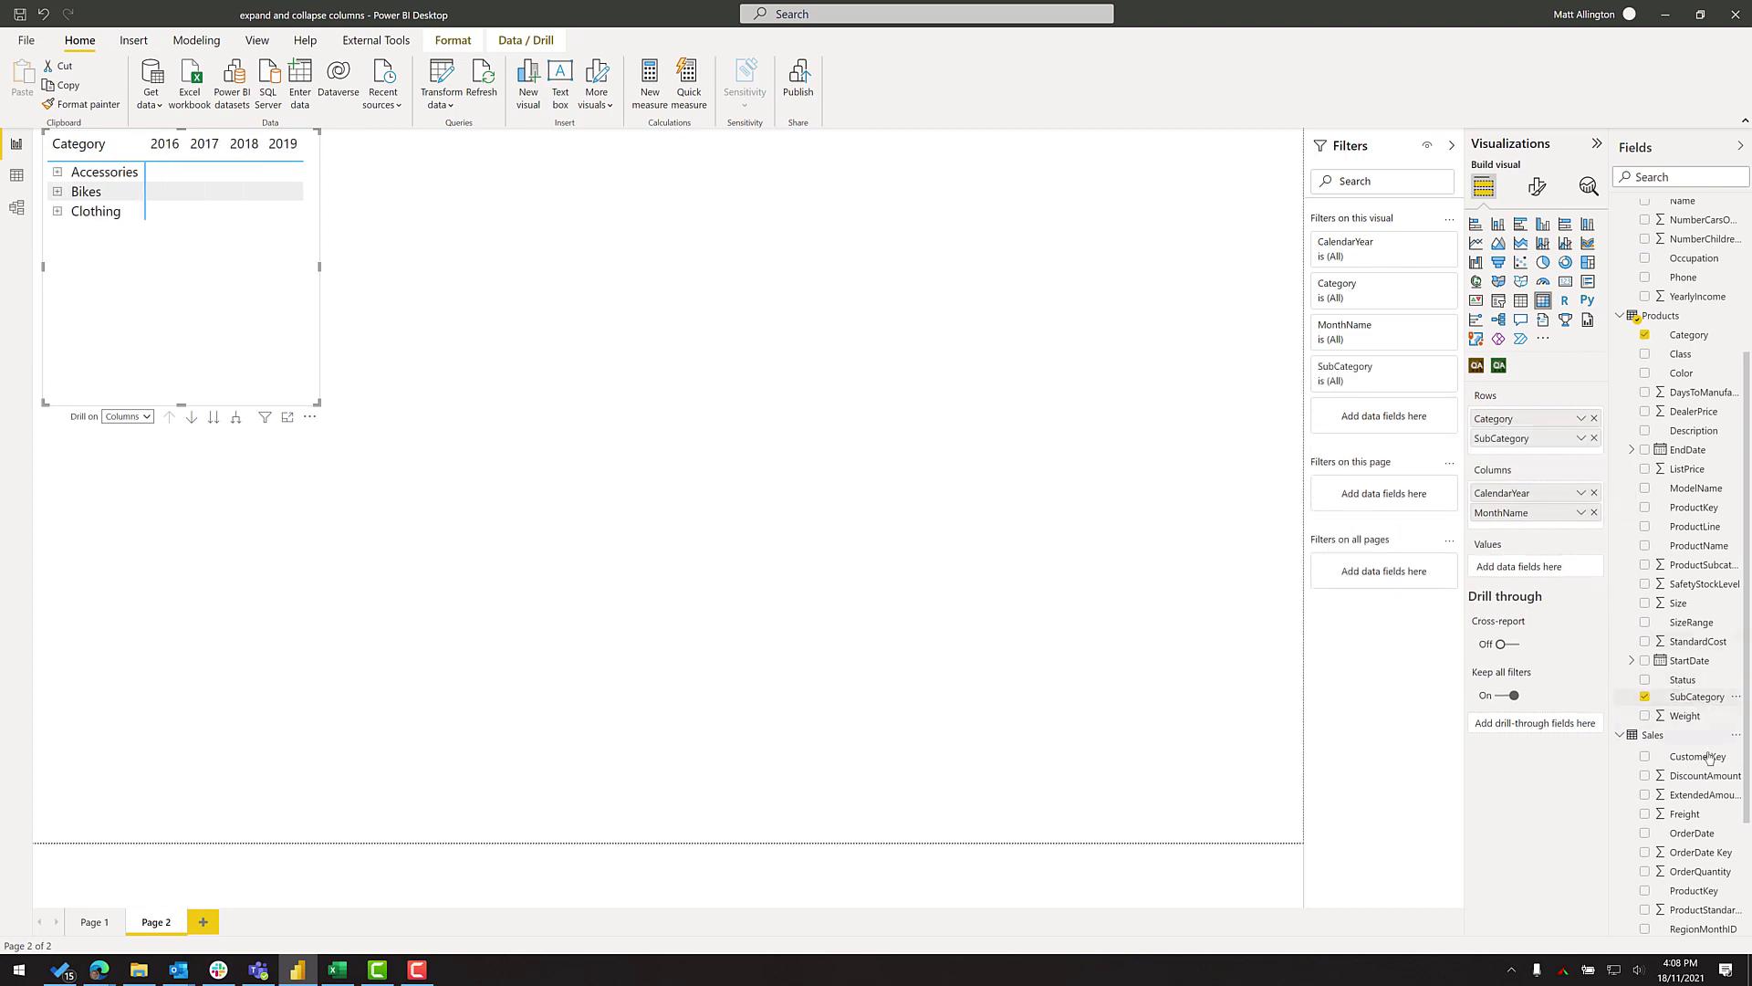
{"action": "scroll", "coordinate": [1693, 776], "scroll_direction": "down", "scroll_amount": 3}
{"action": "left_click_drag", "start_coordinate": [1698, 772], "coordinate": [1519, 567]}
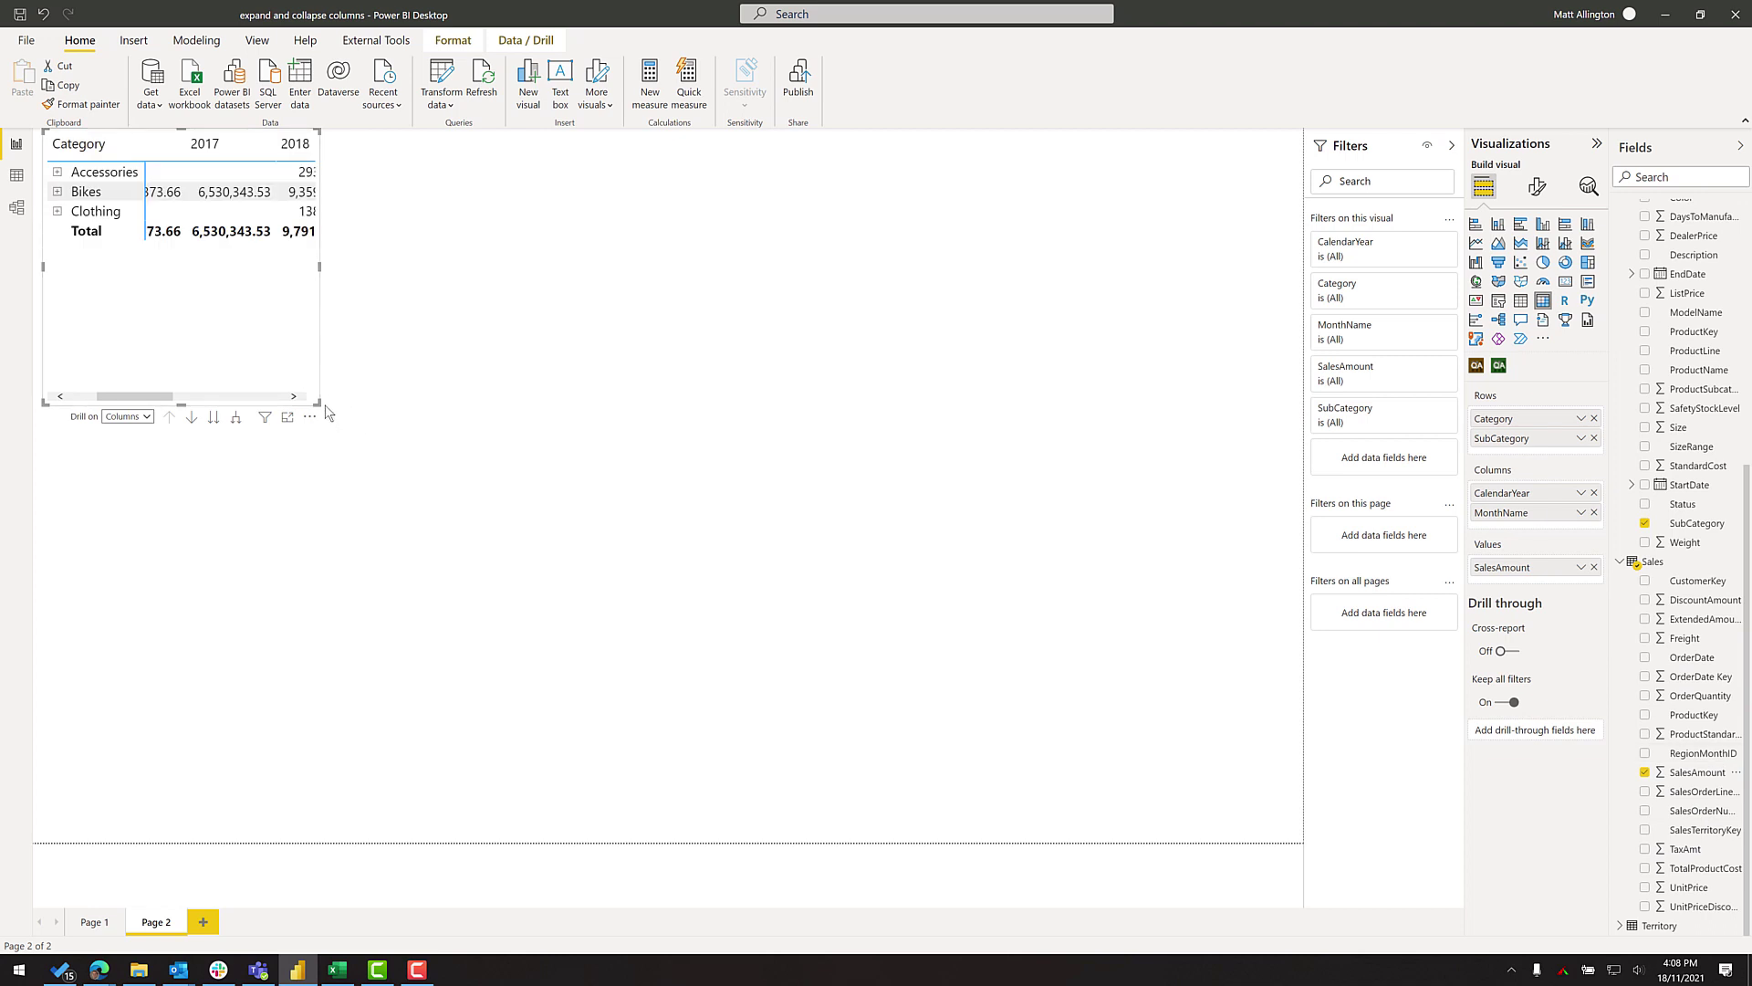
{"action": "left_click_drag", "start_coordinate": [318, 403], "coordinate": [1284, 807]}
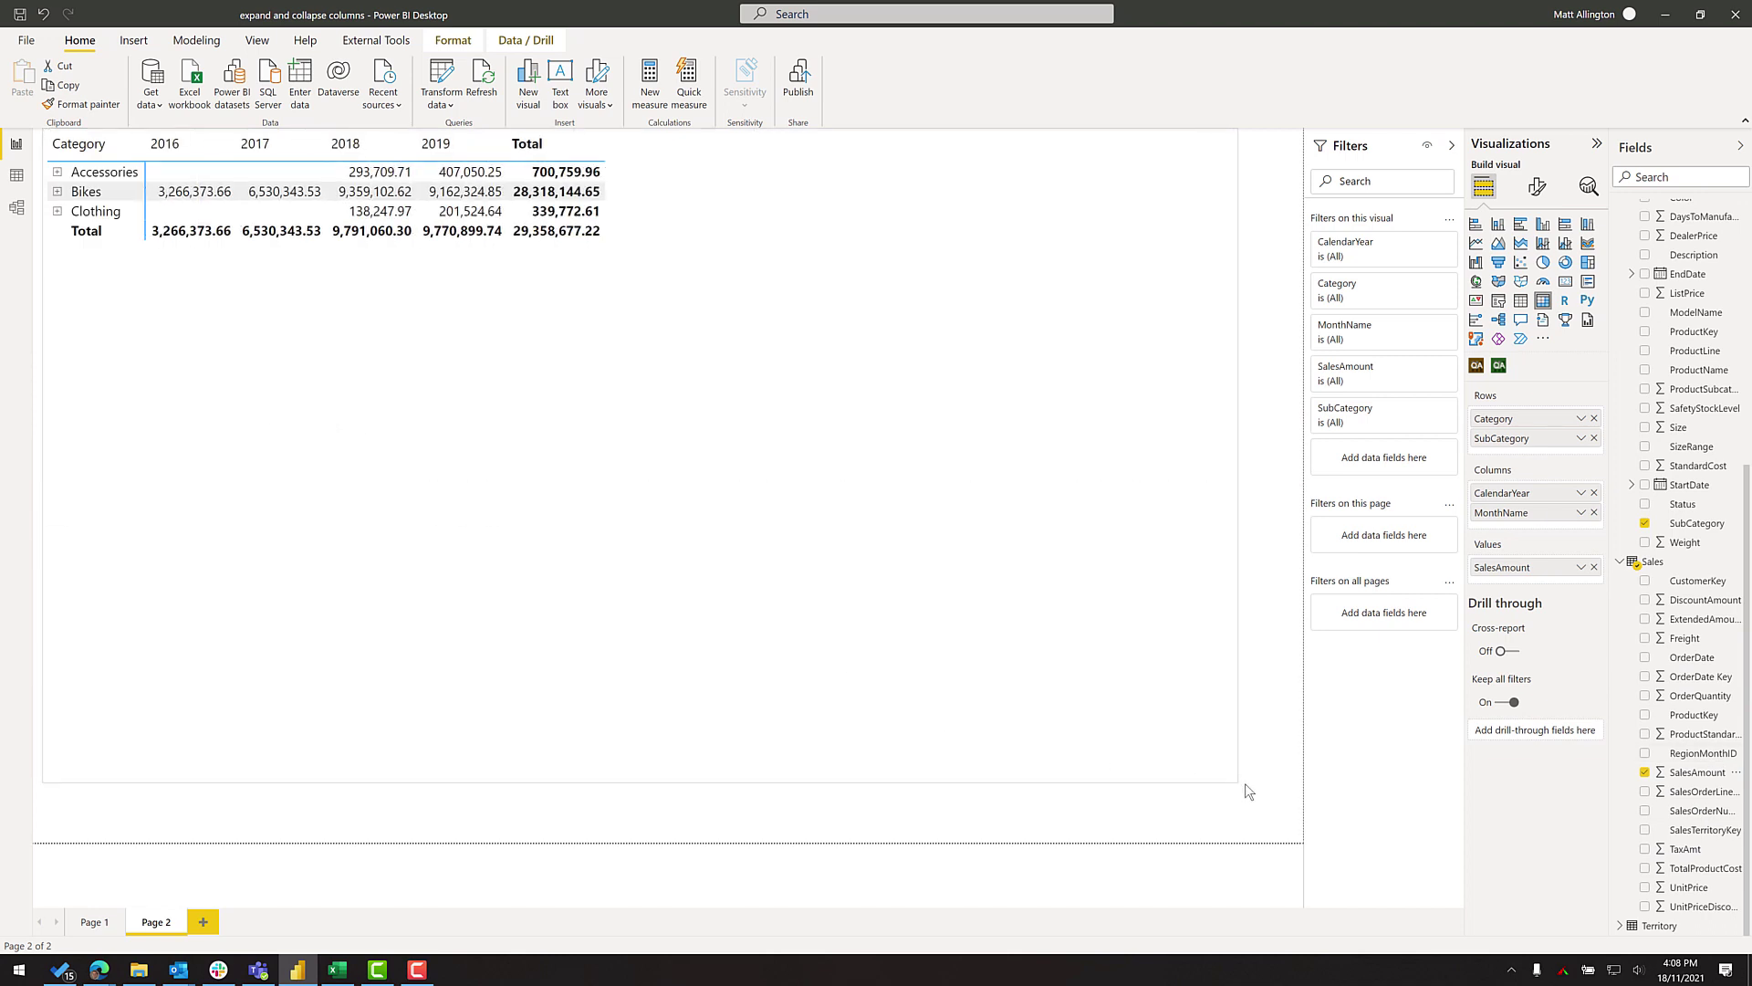
{"action": "mouse_move", "coordinate": [56, 192]}
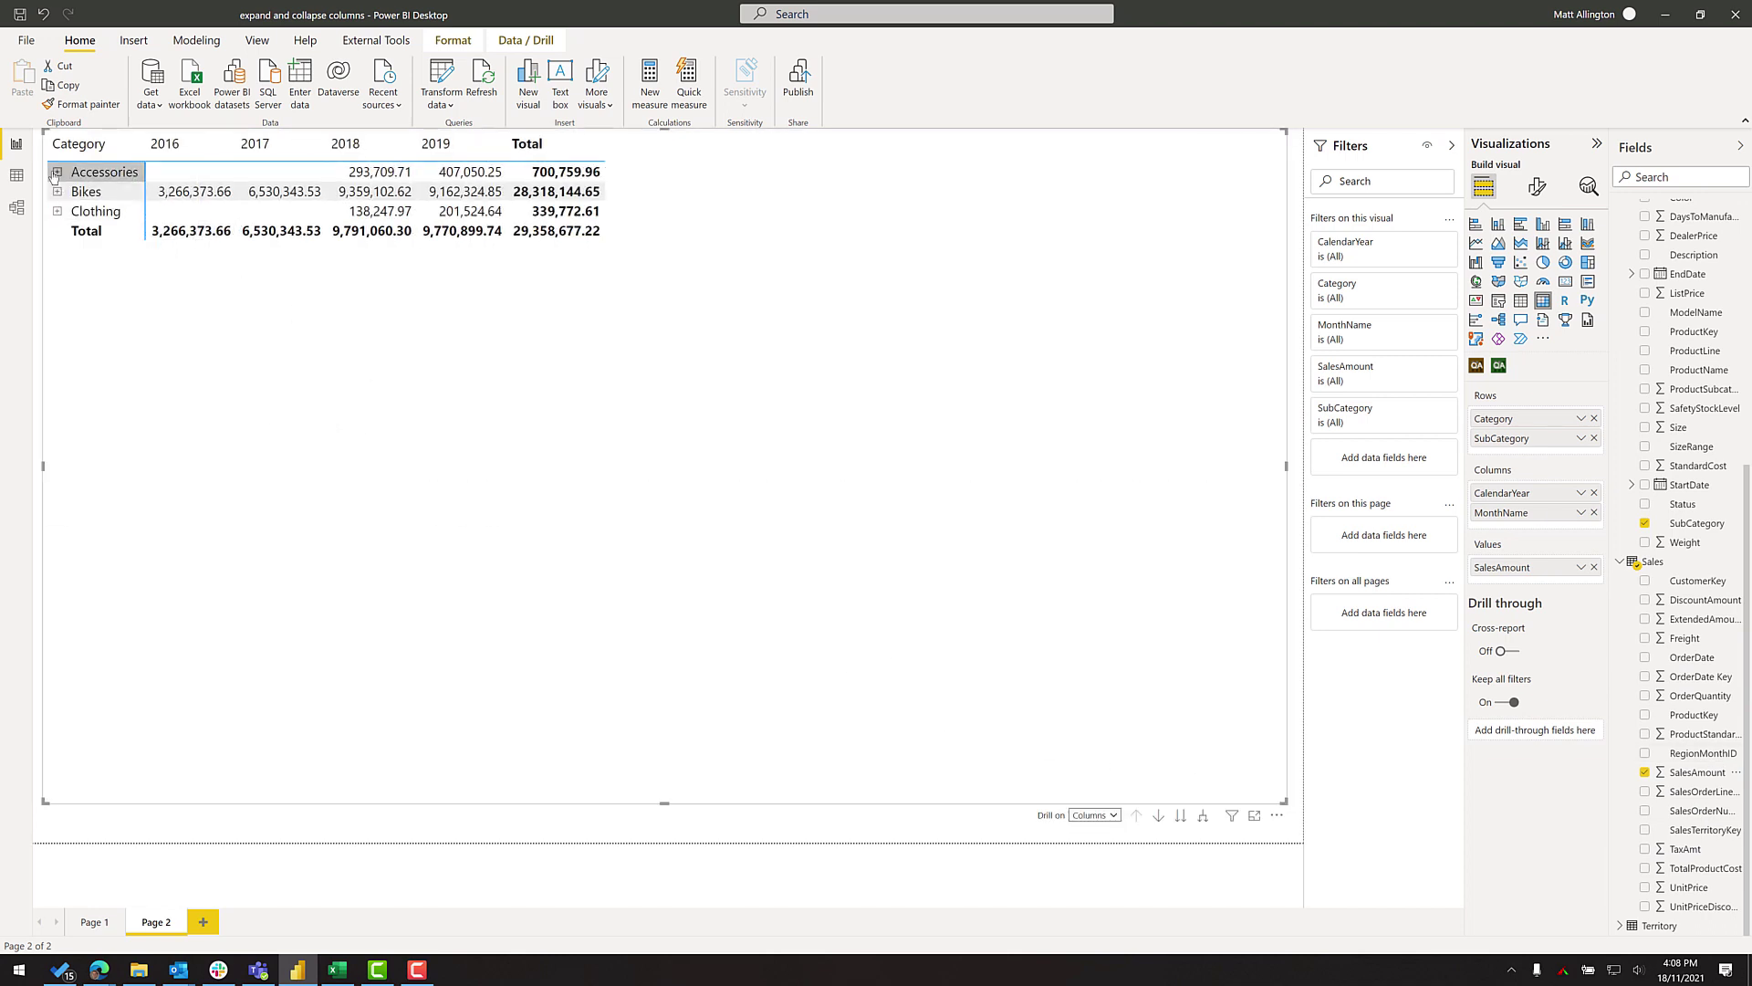
Step: Expand Accessories to show its subcategories
{"action": "left_click", "coordinate": [57, 173]}
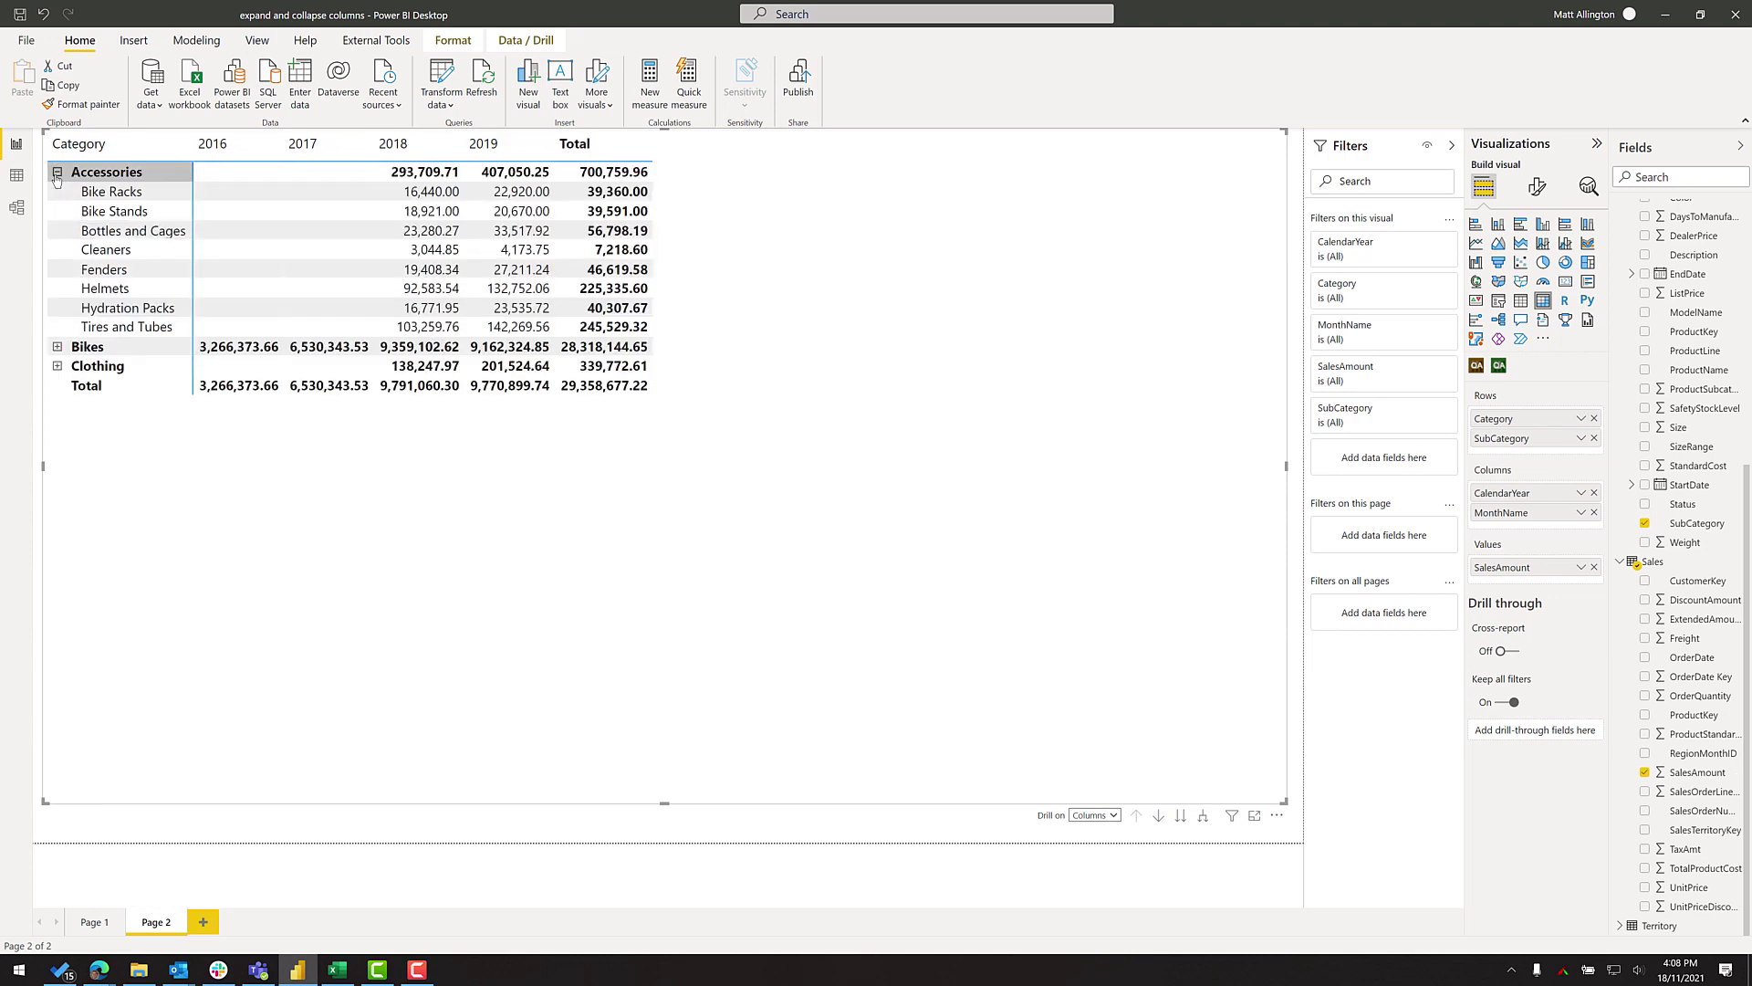
{"action": "left_click", "coordinate": [57, 174]}
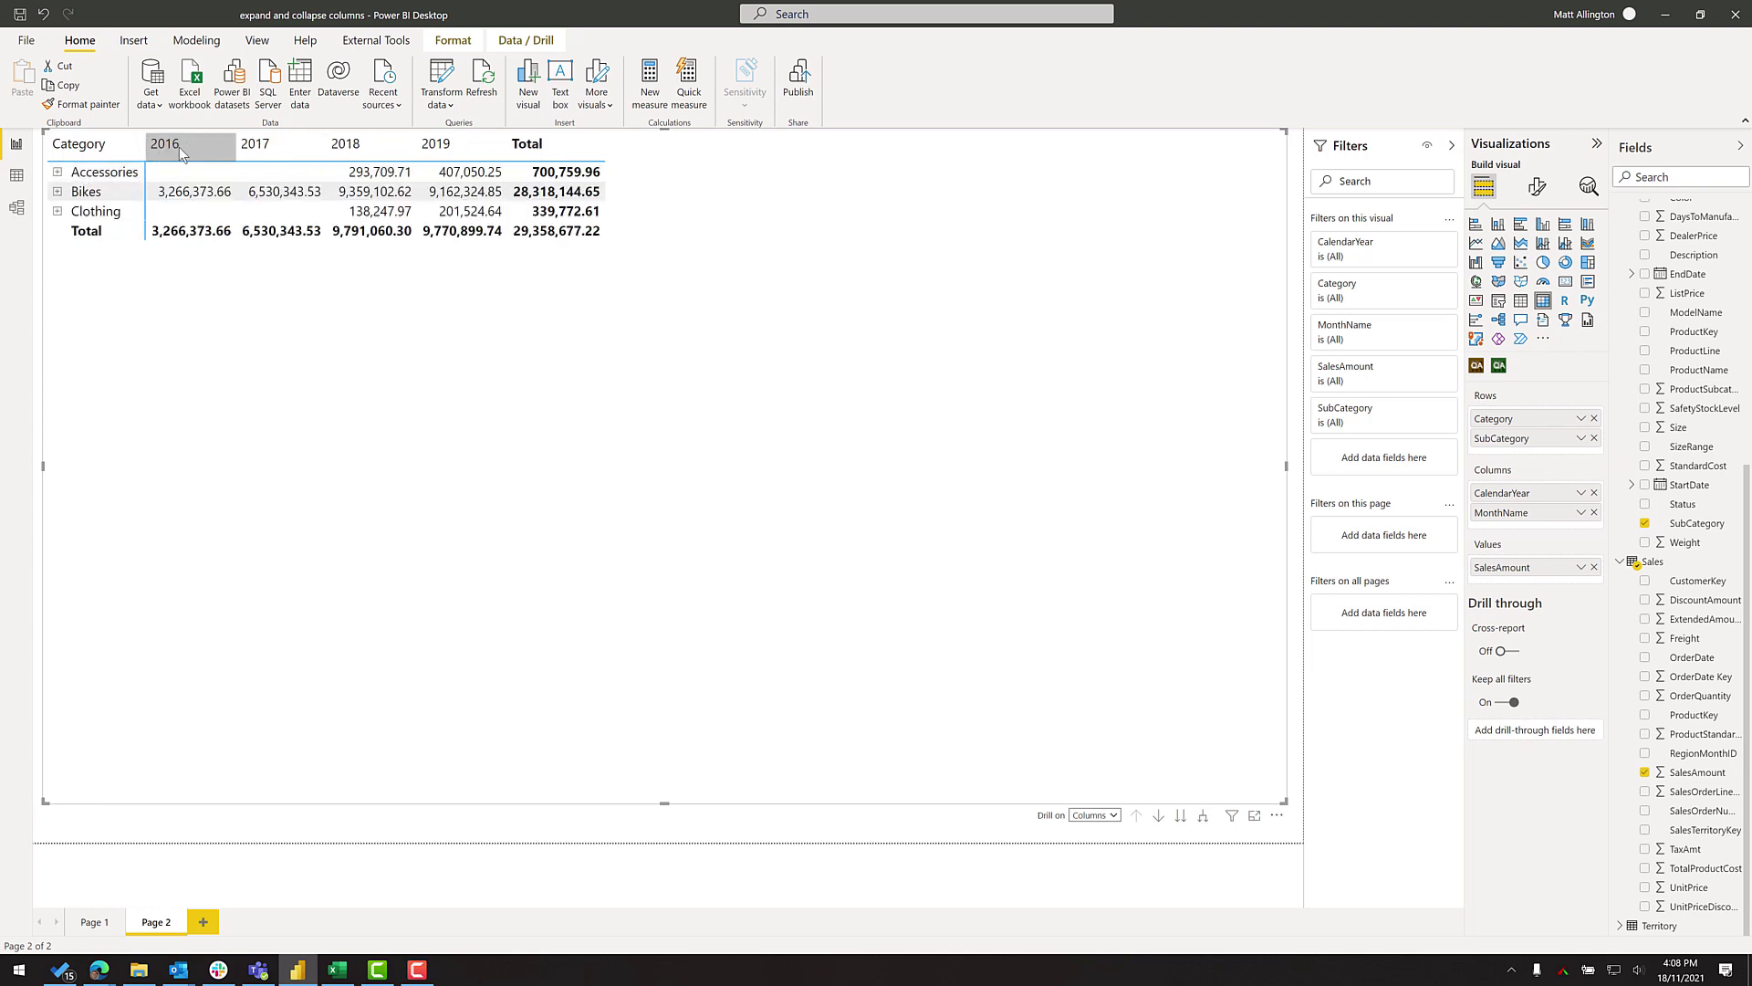
{"action": "left_click", "coordinate": [57, 172]}
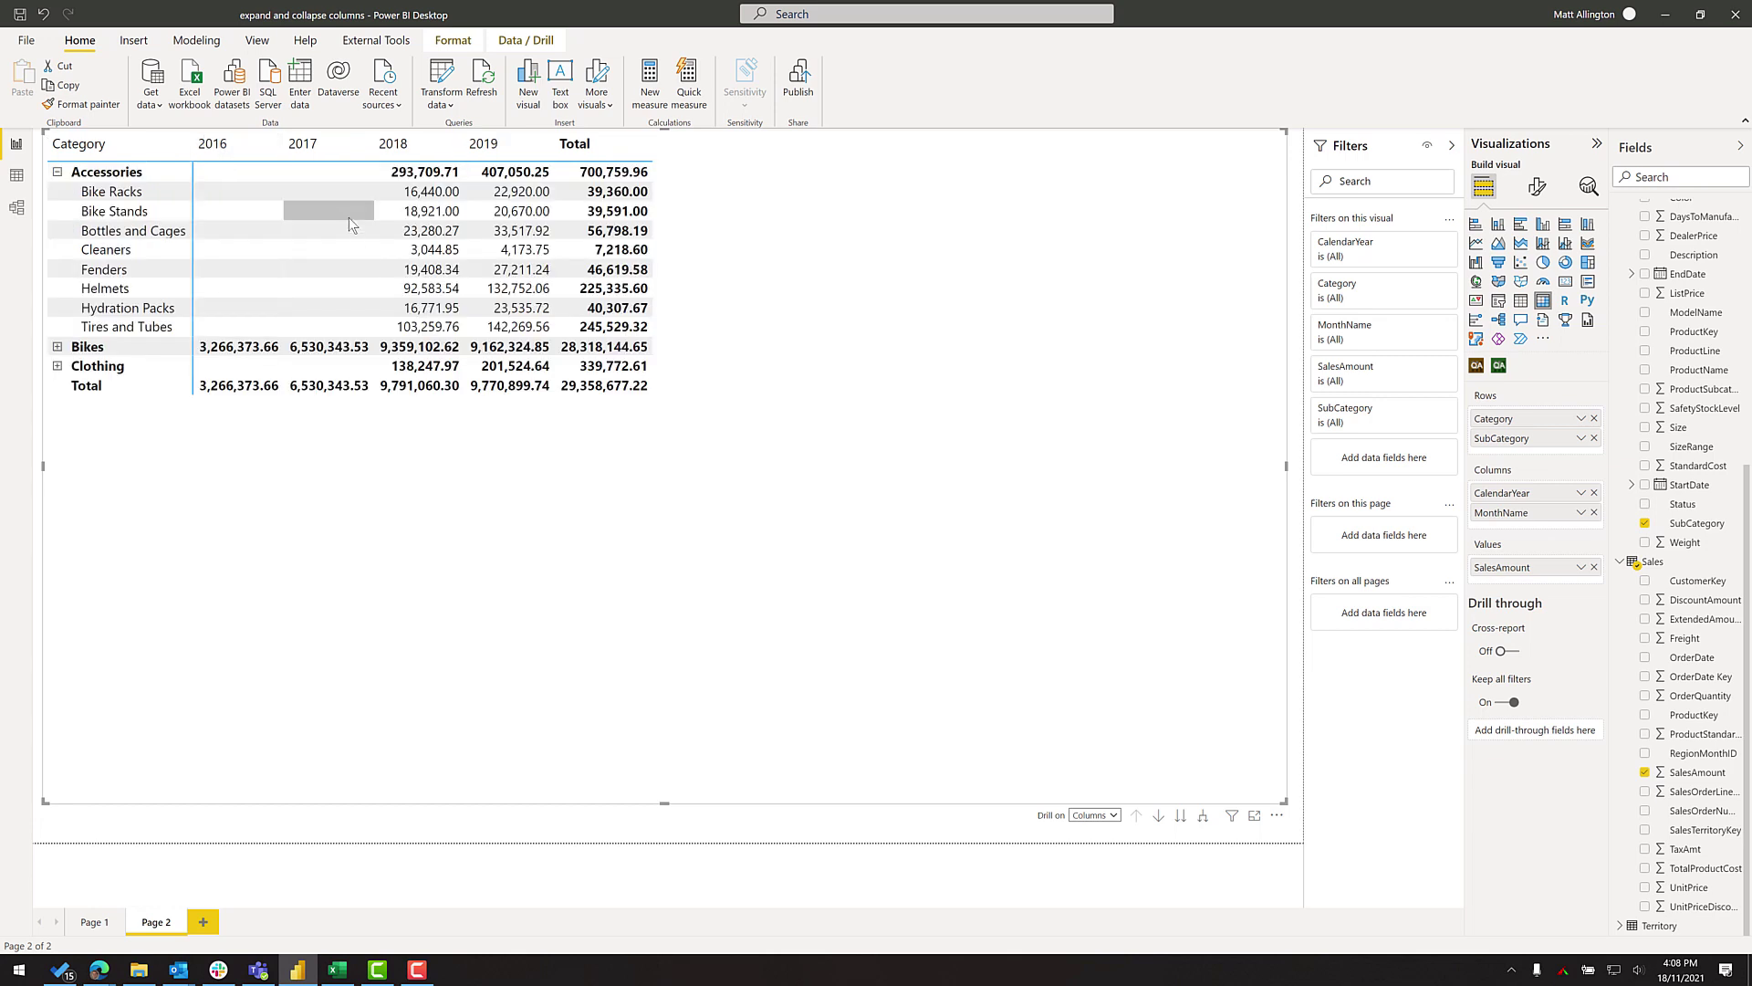
Step: Expand all year columns to months from the 2019 header, then toggle Bikes open and closed
{"action": "left_click", "coordinate": [493, 146]}
{"action": "right_click", "coordinate": [493, 149]}
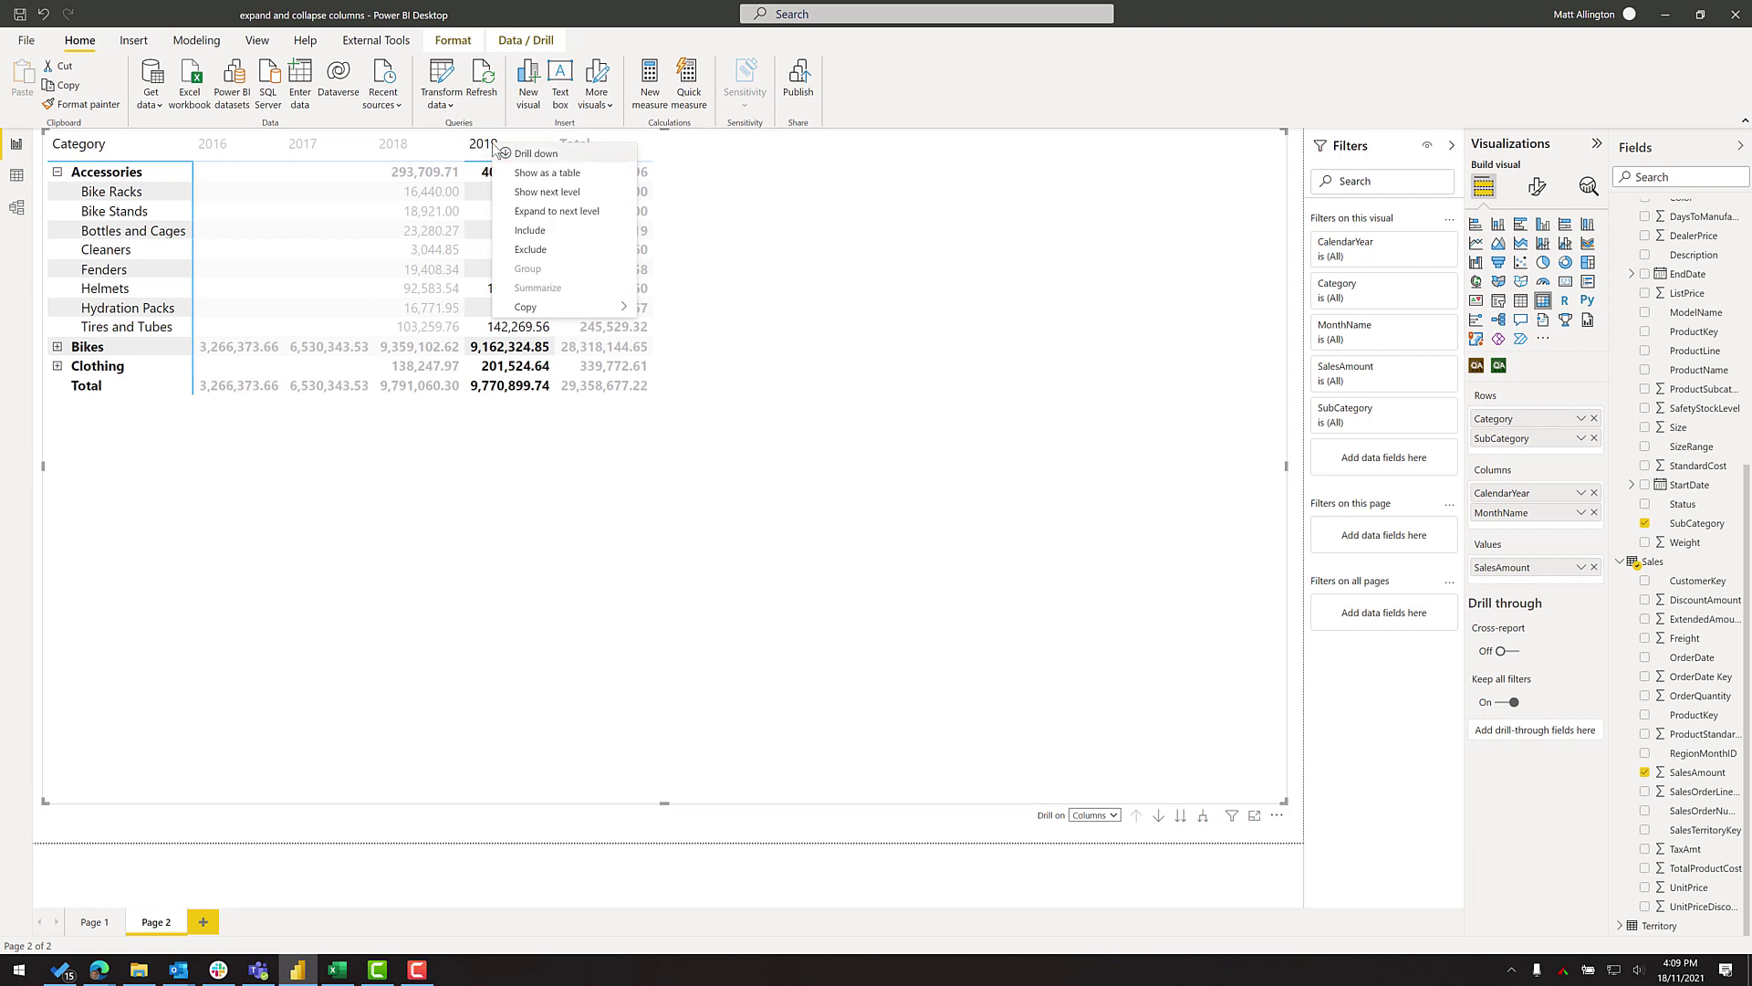
{"action": "left_click", "coordinate": [557, 210]}
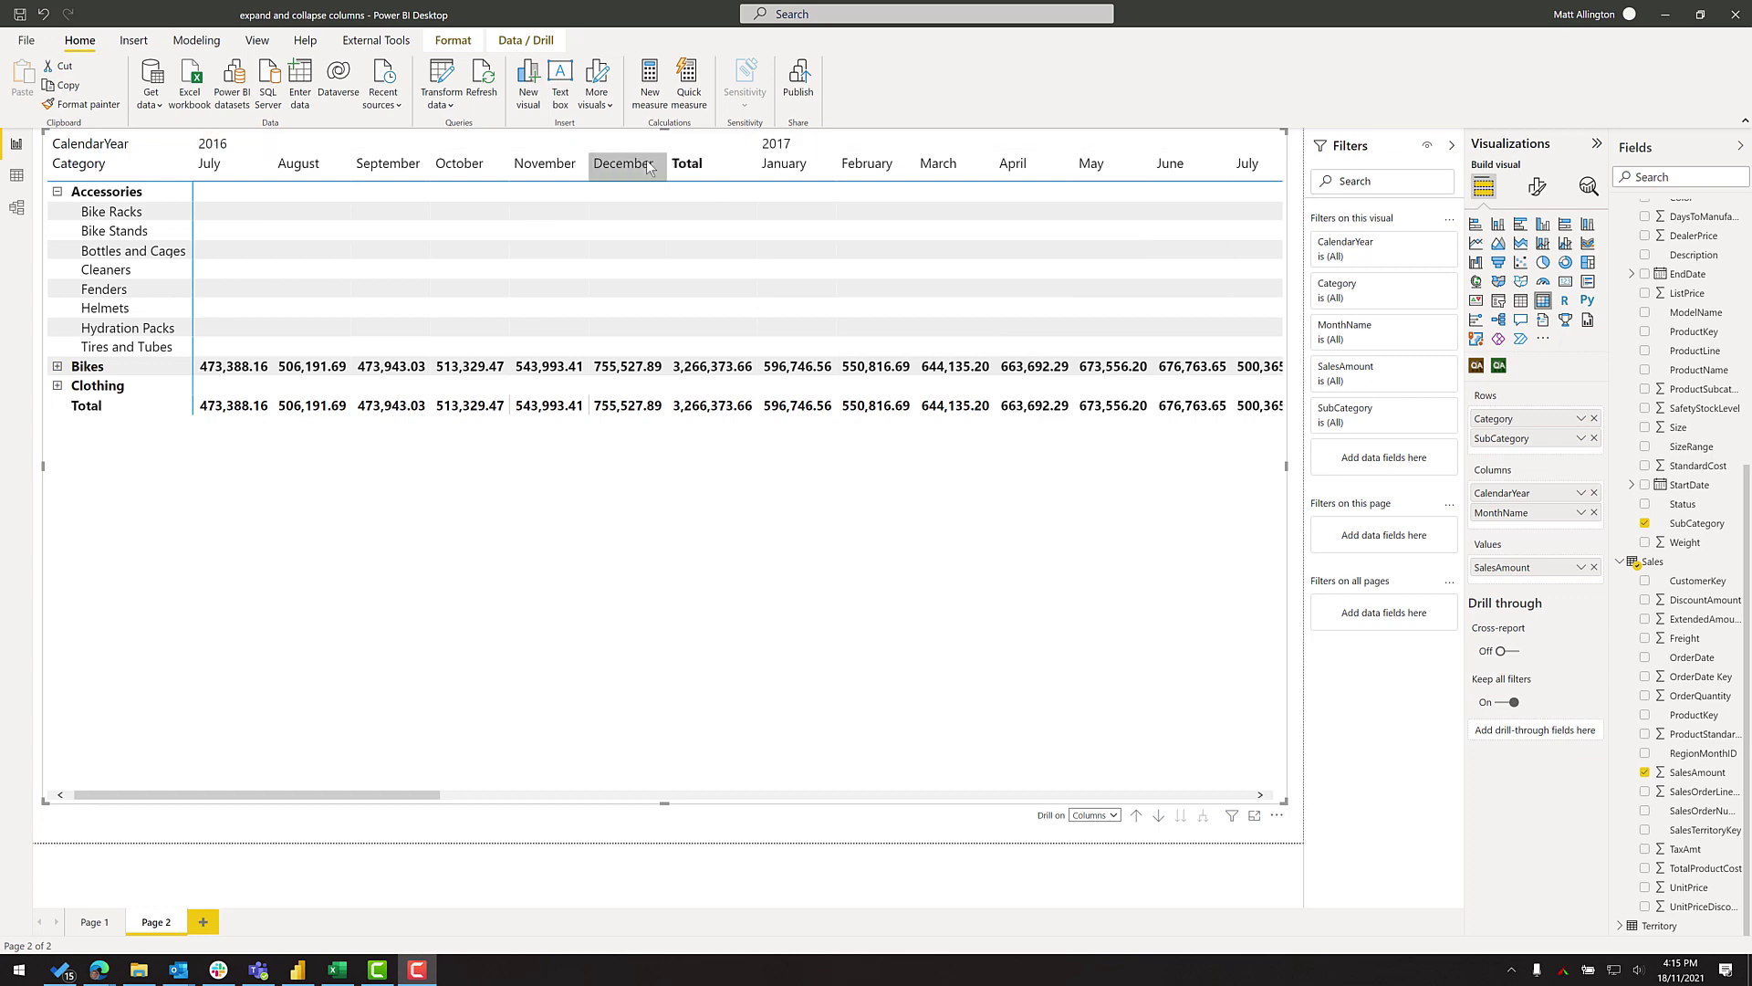
{"action": "left_click_drag", "start_coordinate": [429, 794], "coordinate": [1261, 791]}
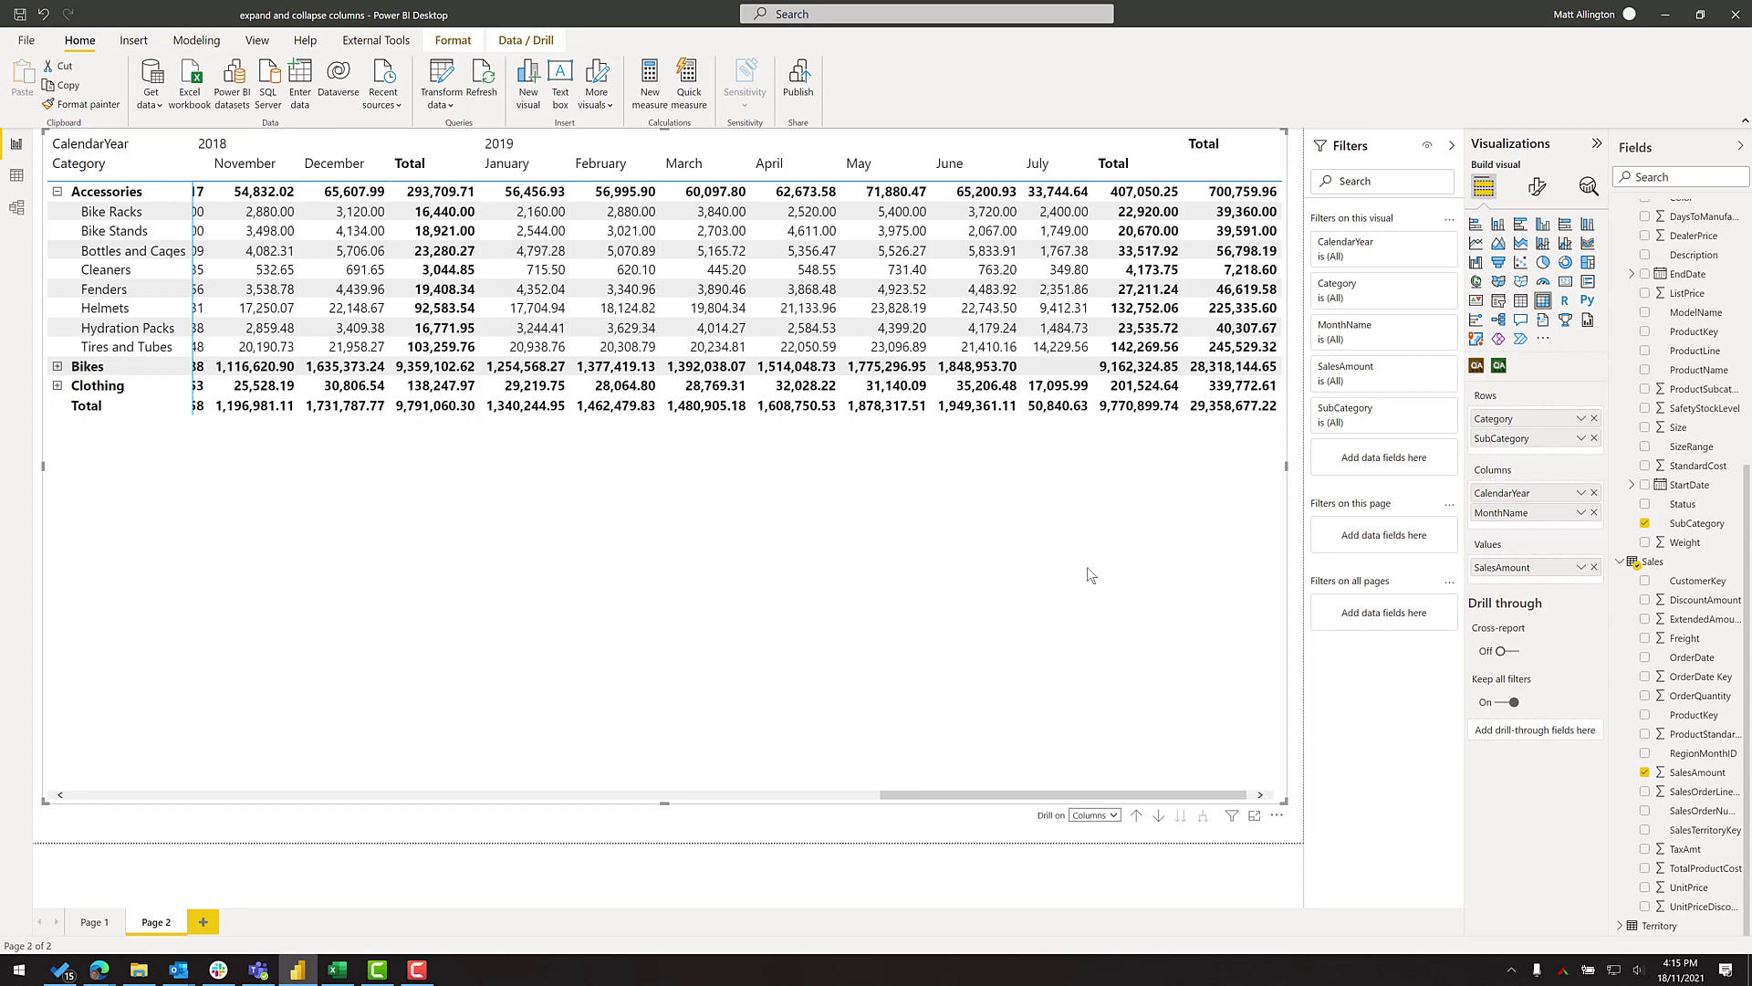
{"action": "left_click", "coordinate": [57, 367]}
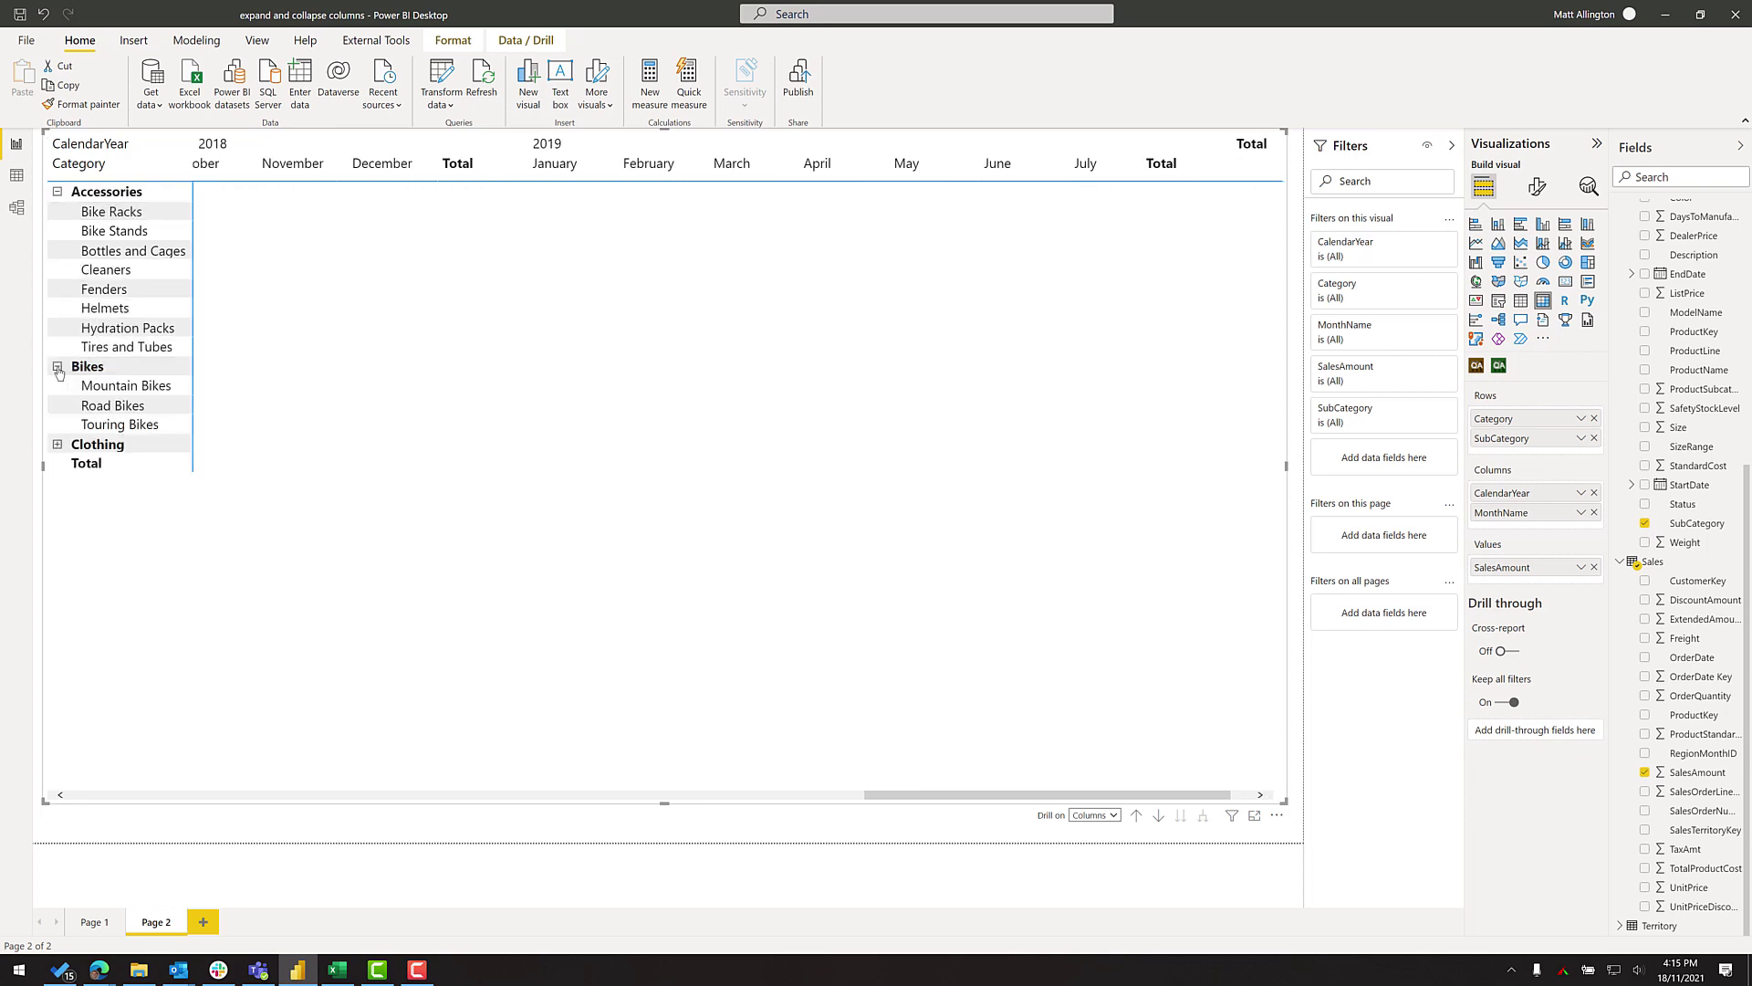
{"action": "left_click", "coordinate": [56, 367]}
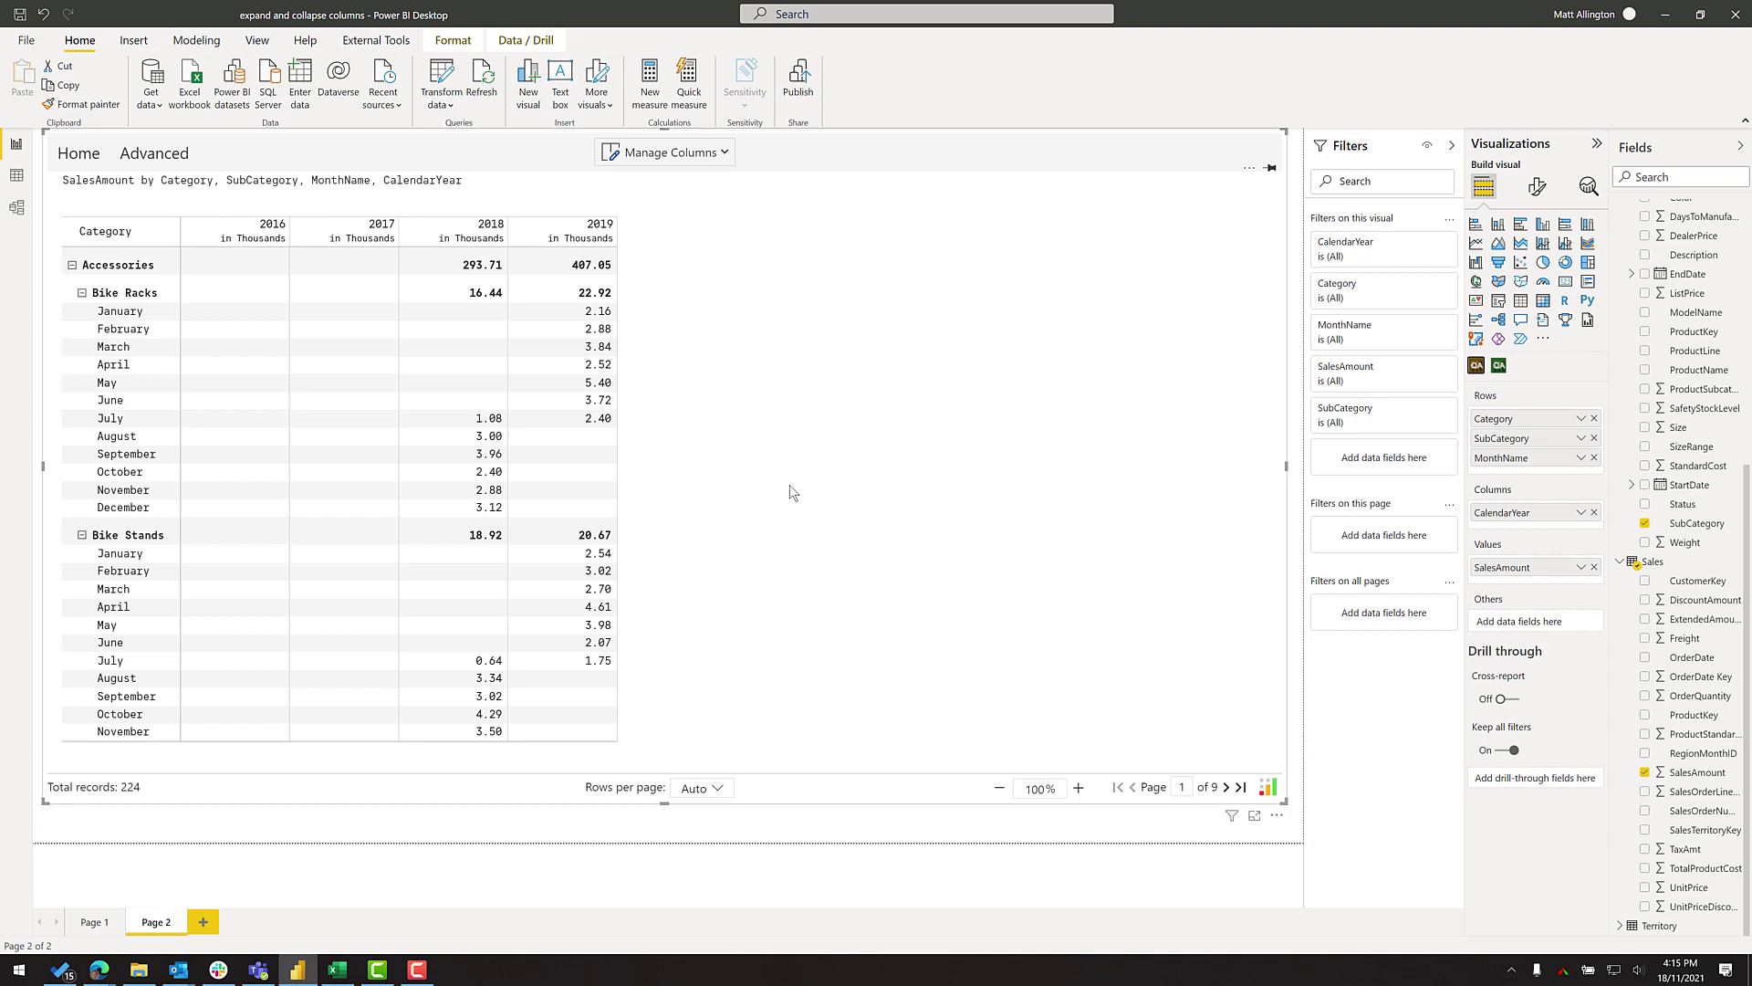
Step: Move MonthName from Rows to Columns and test expanding and collapsing 2016
{"action": "left_click_drag", "start_coordinate": [1526, 465], "coordinate": [1507, 515]}
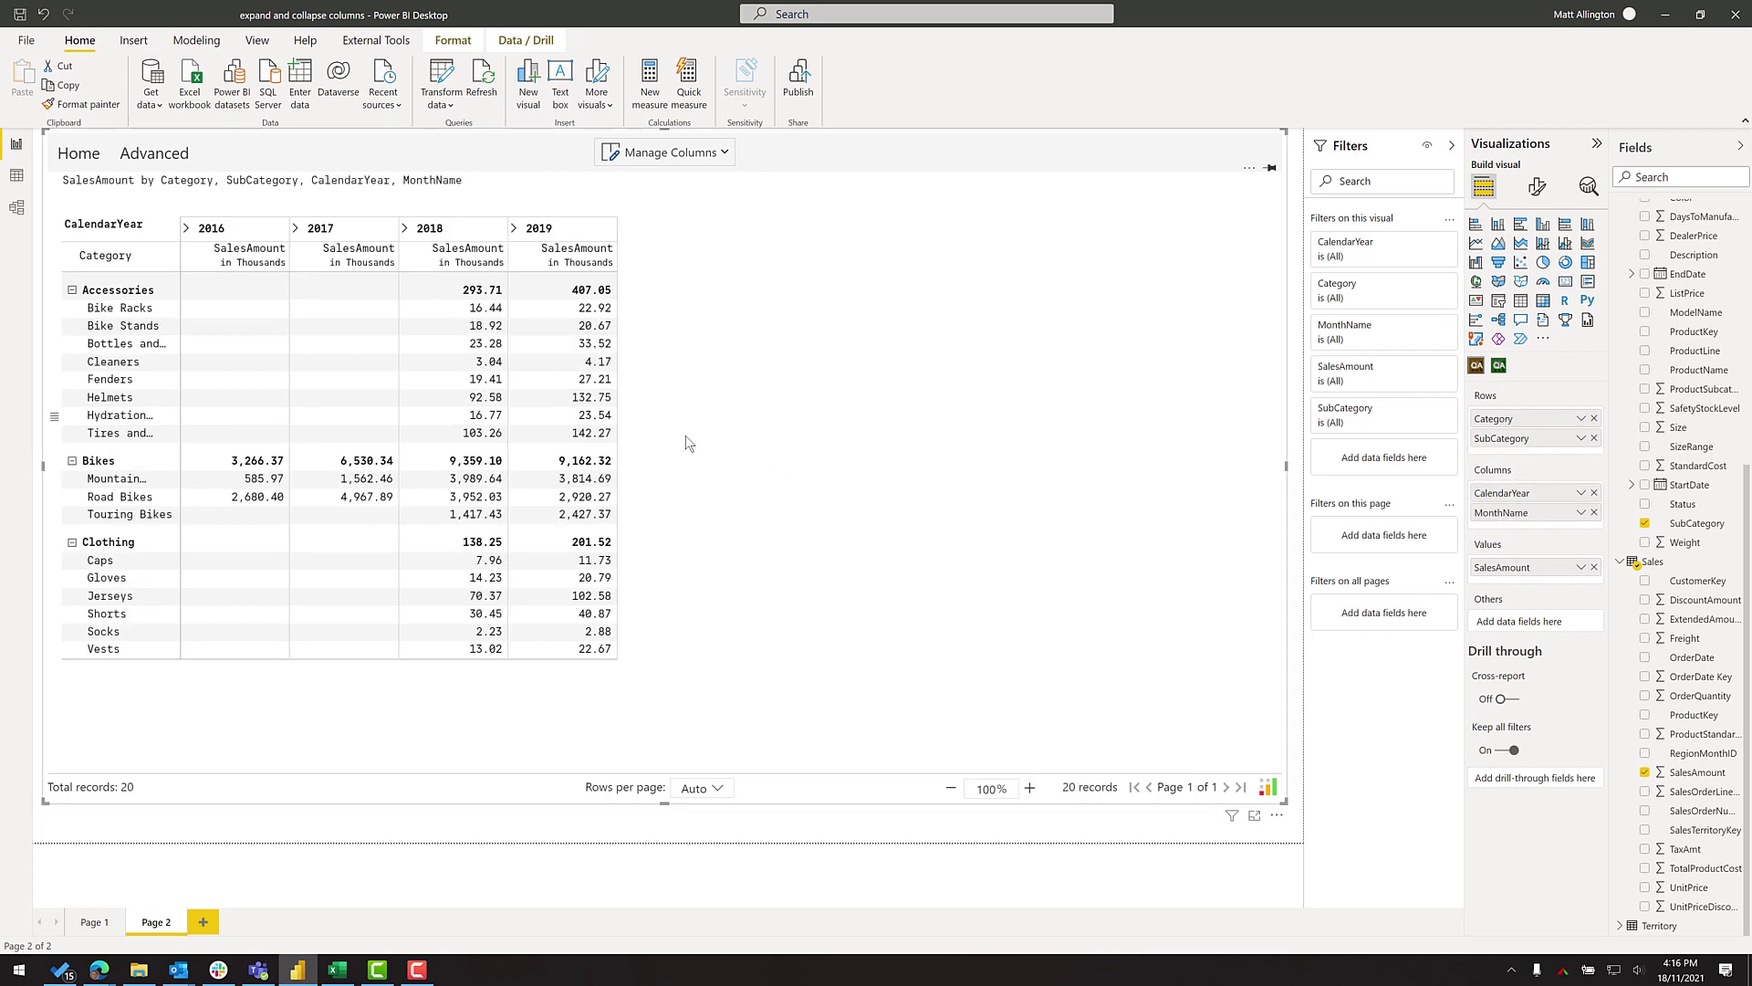
{"action": "left_click", "coordinate": [187, 229]}
{"action": "left_click", "coordinate": [188, 229]}
Step: Switch to the other Inforiver visual and apply the plain Grid template
{"action": "left_click", "coordinate": [1499, 366]}
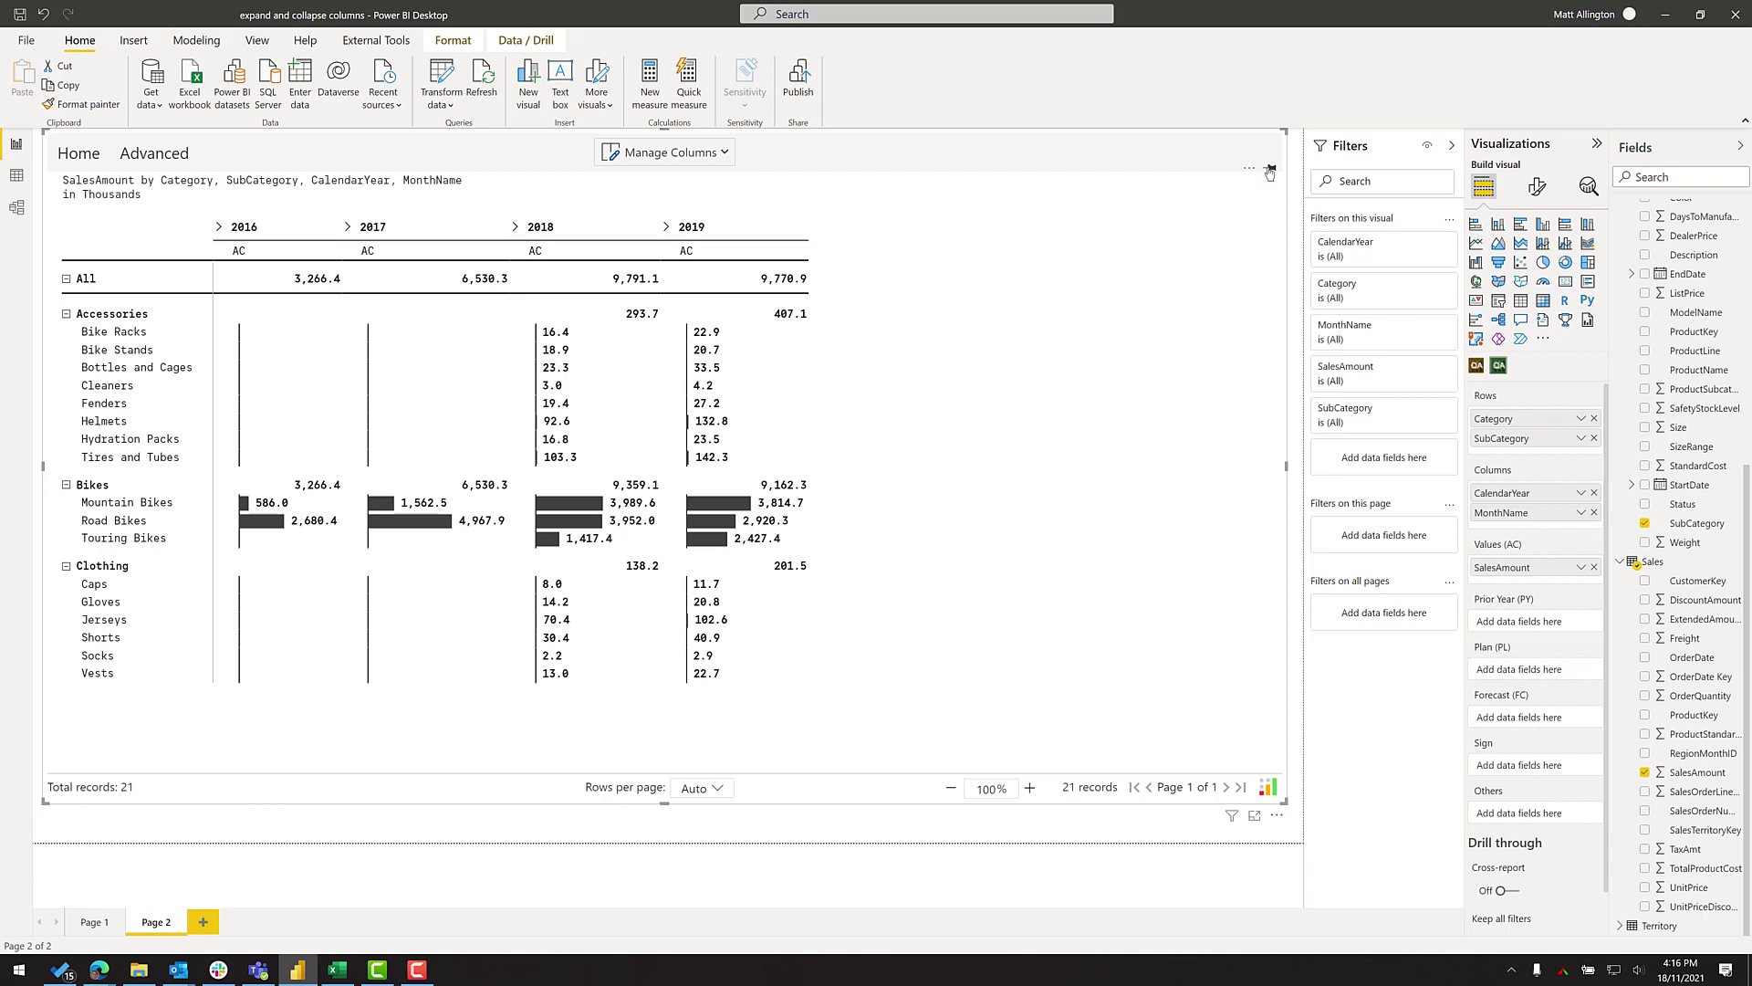
{"action": "left_click", "coordinate": [1270, 172]}
{"action": "left_click", "coordinate": [1187, 208]}
{"action": "left_click", "coordinate": [858, 194]}
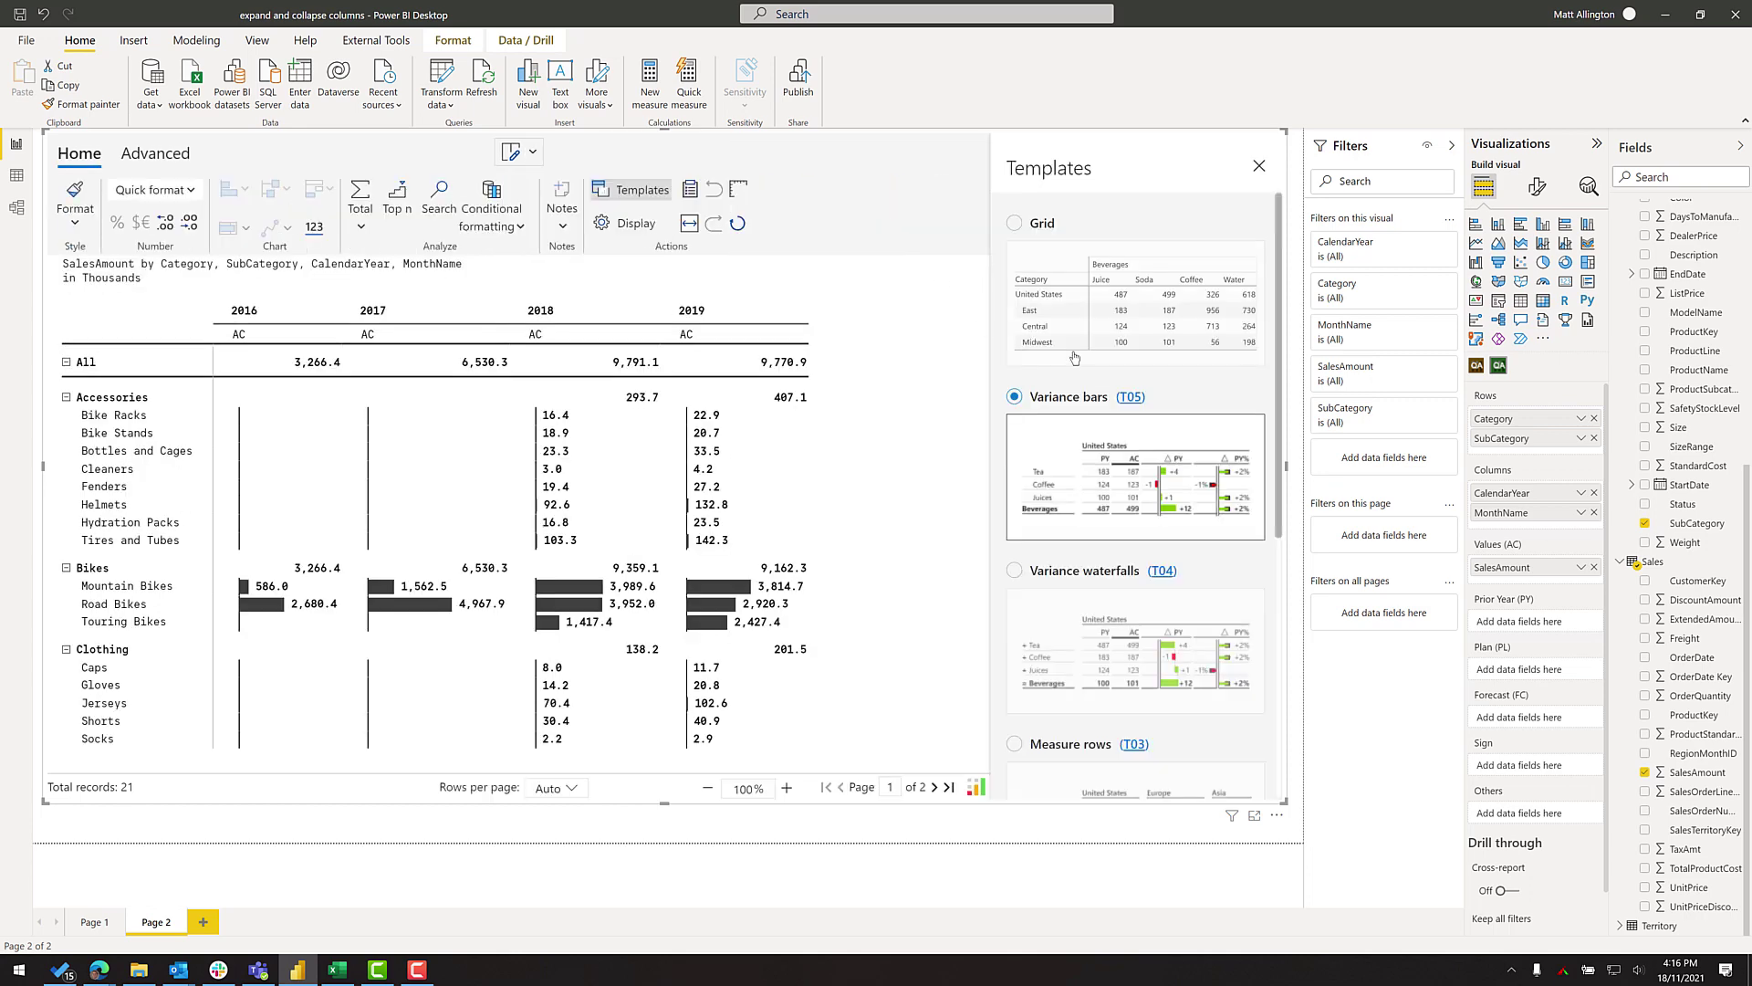
{"action": "left_click", "coordinate": [1135, 301]}
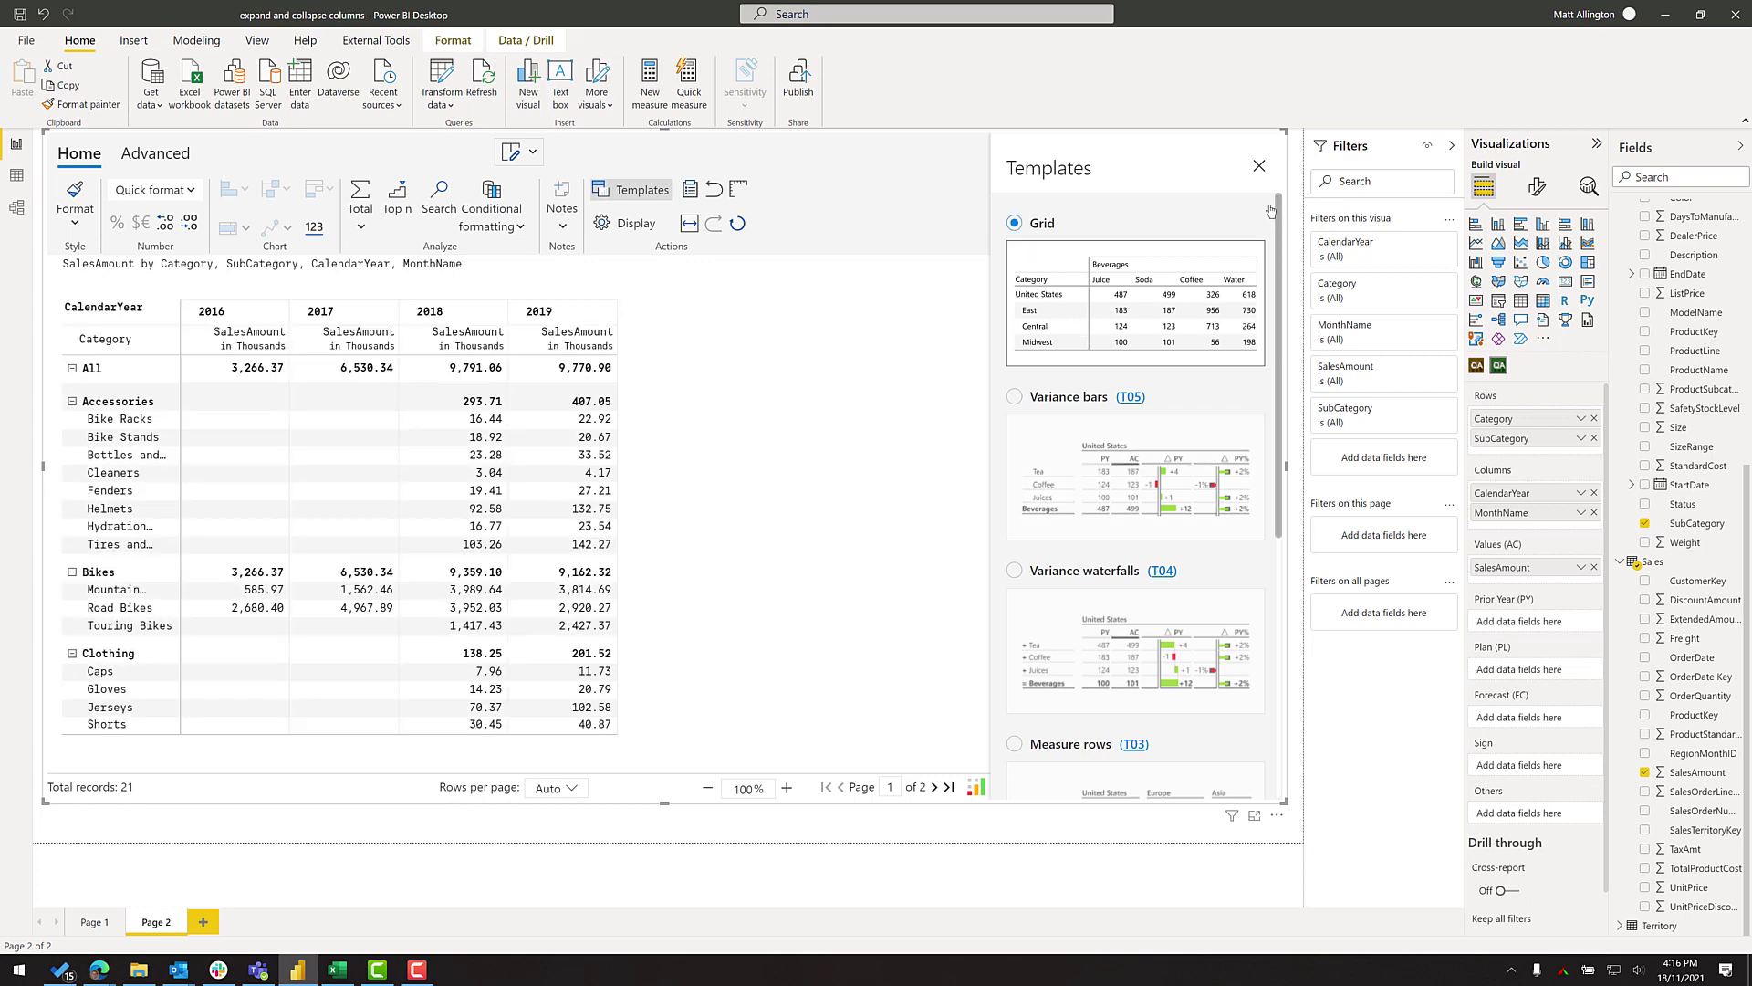
{"action": "left_click", "coordinate": [1259, 166]}
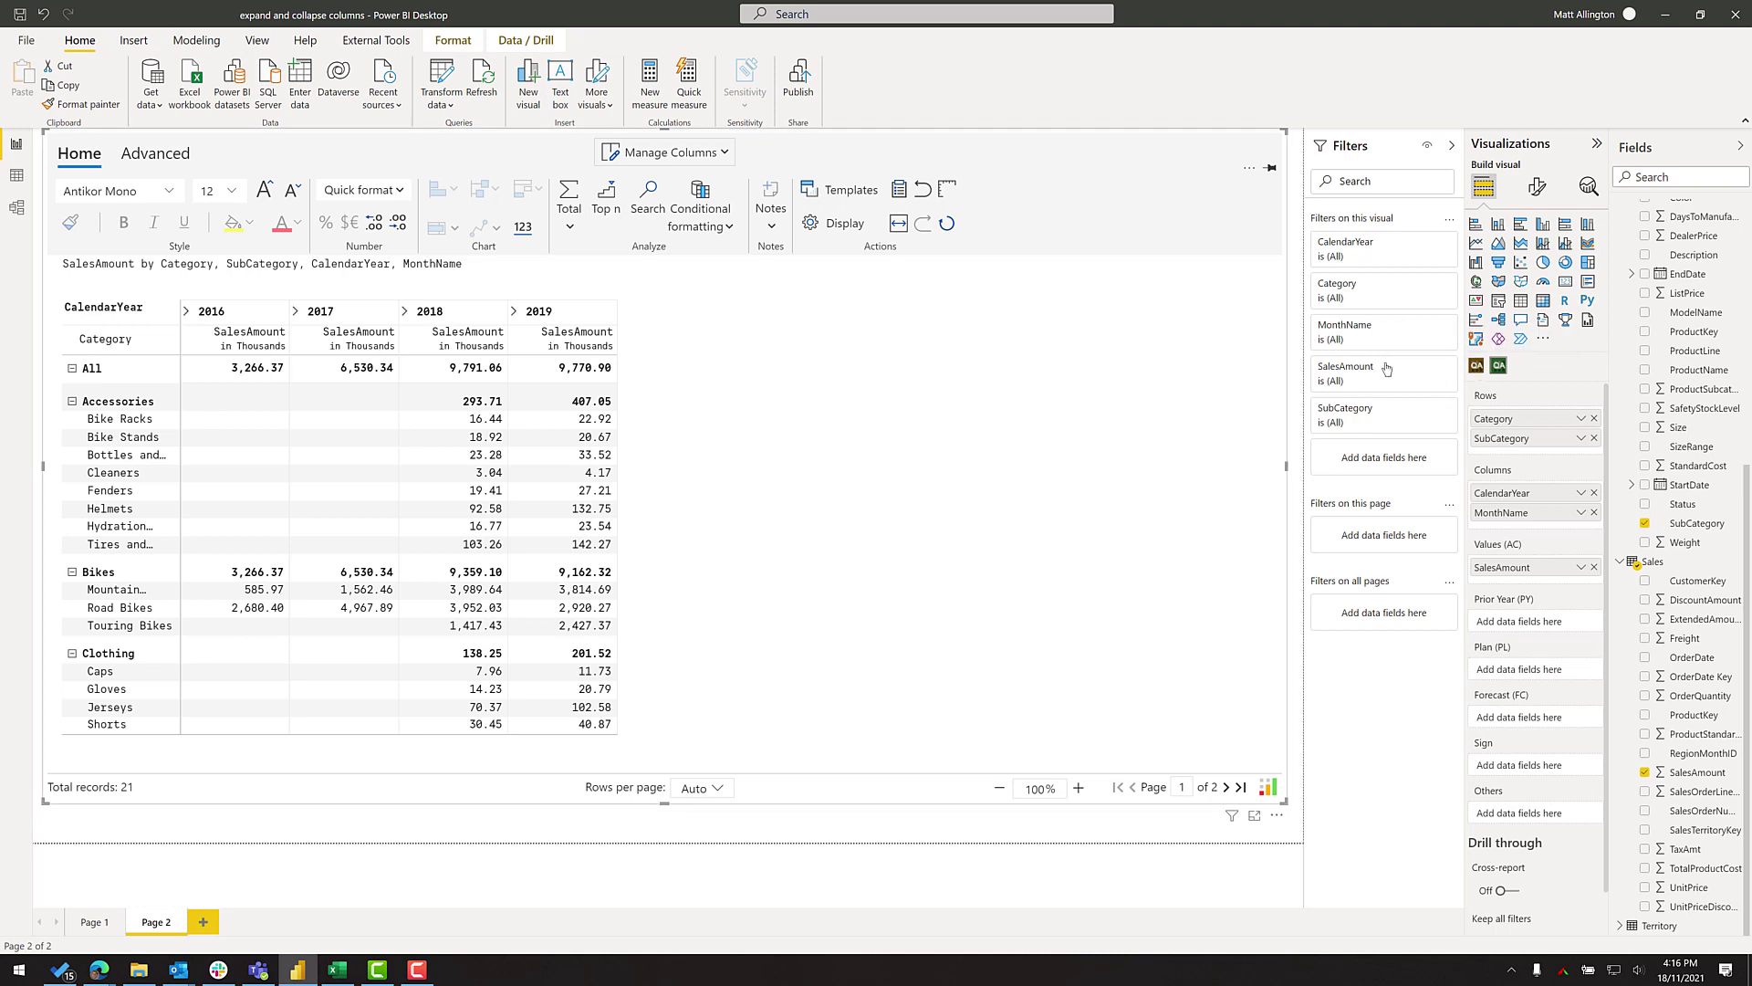
Step: Expand 2018, select its January through December columns, and hide them
{"action": "left_click", "coordinate": [1475, 366]}
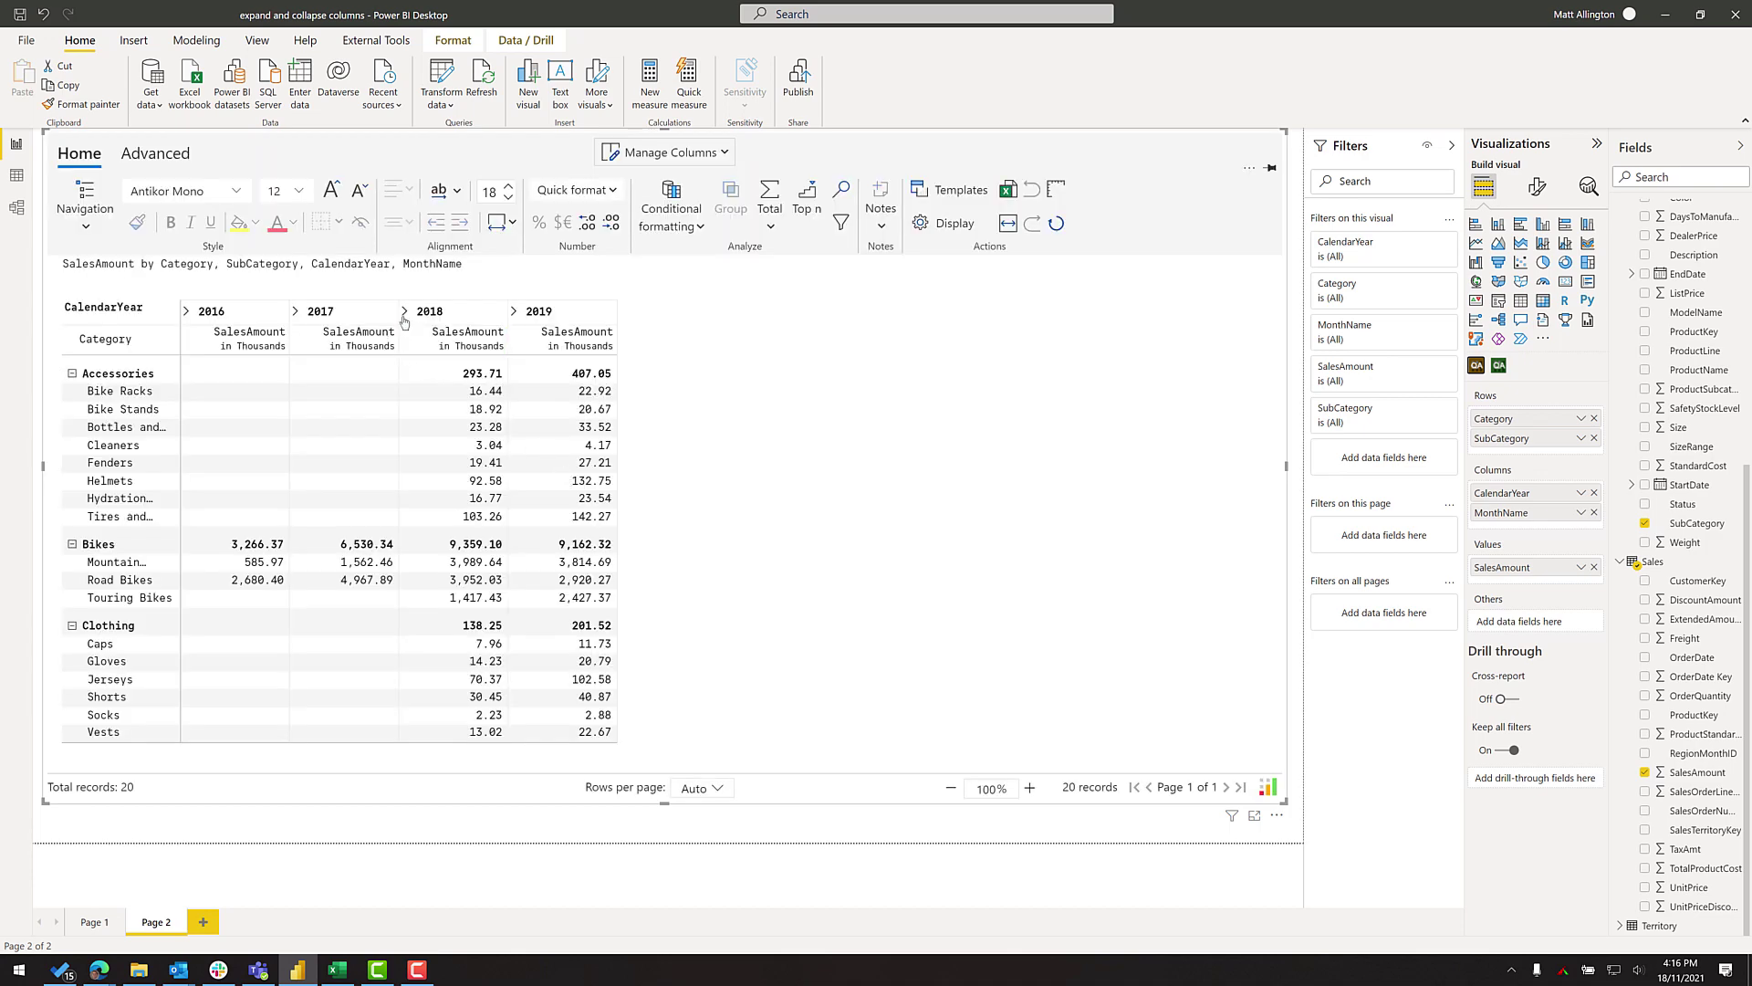
{"action": "left_click", "coordinate": [405, 313]}
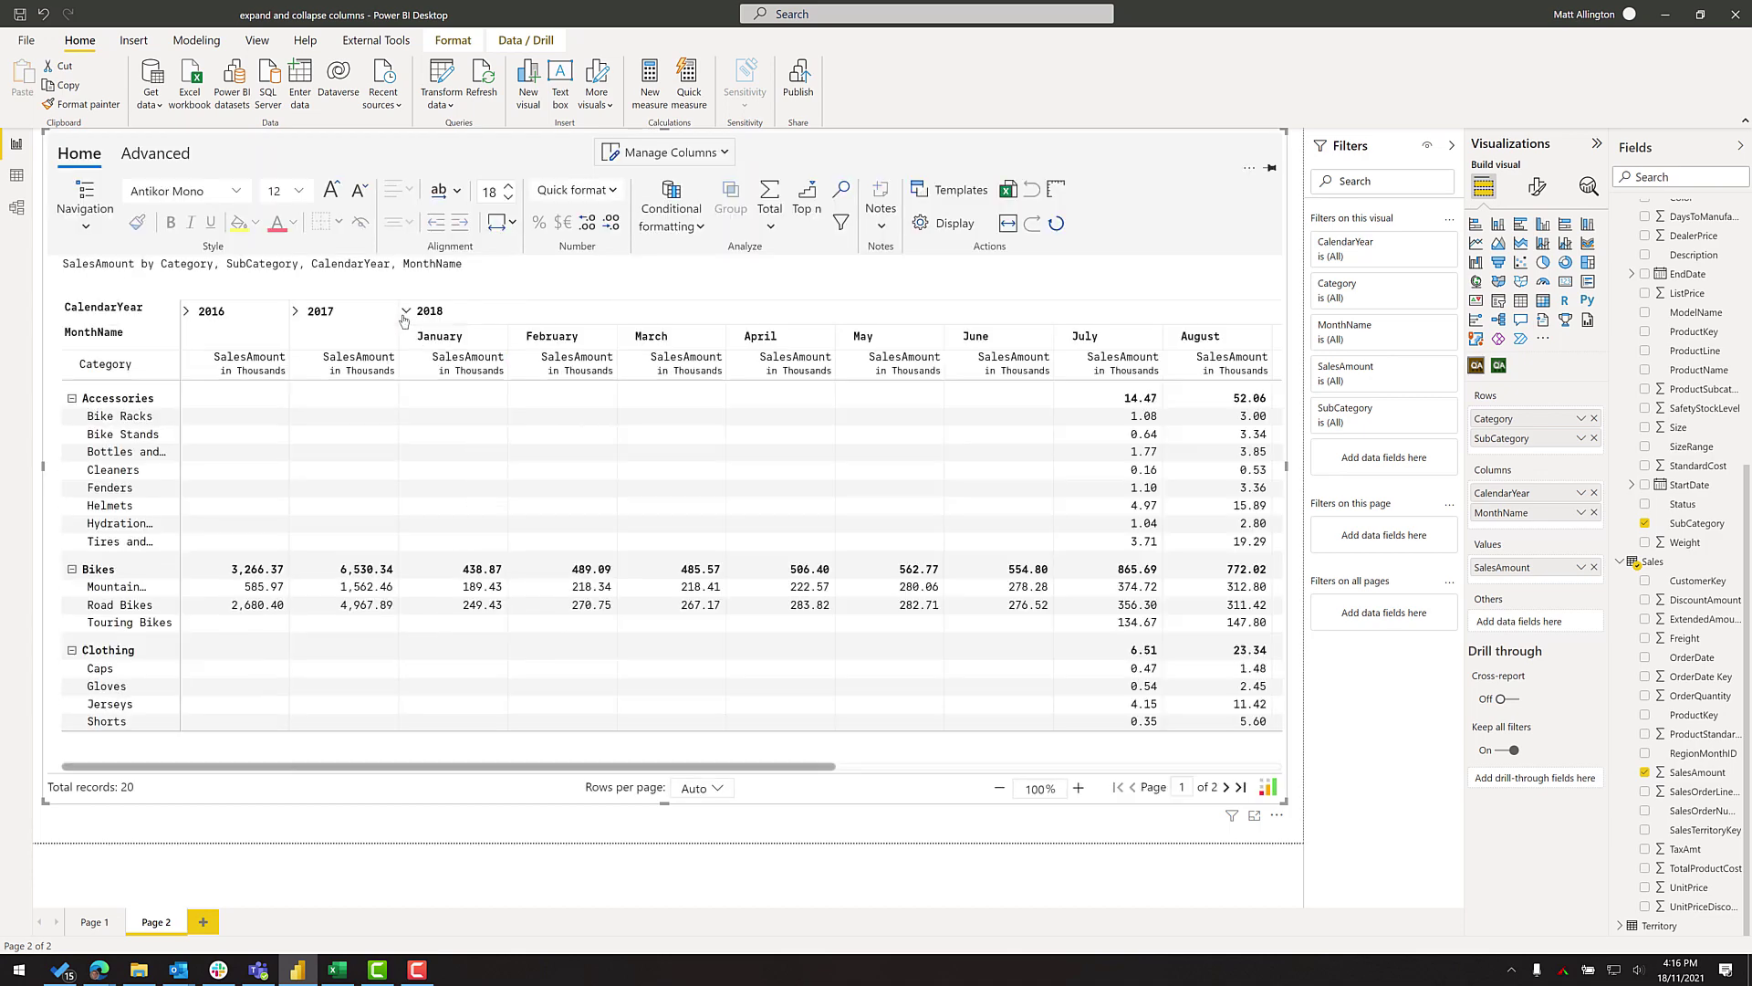
{"action": "left_click", "coordinate": [452, 343]}
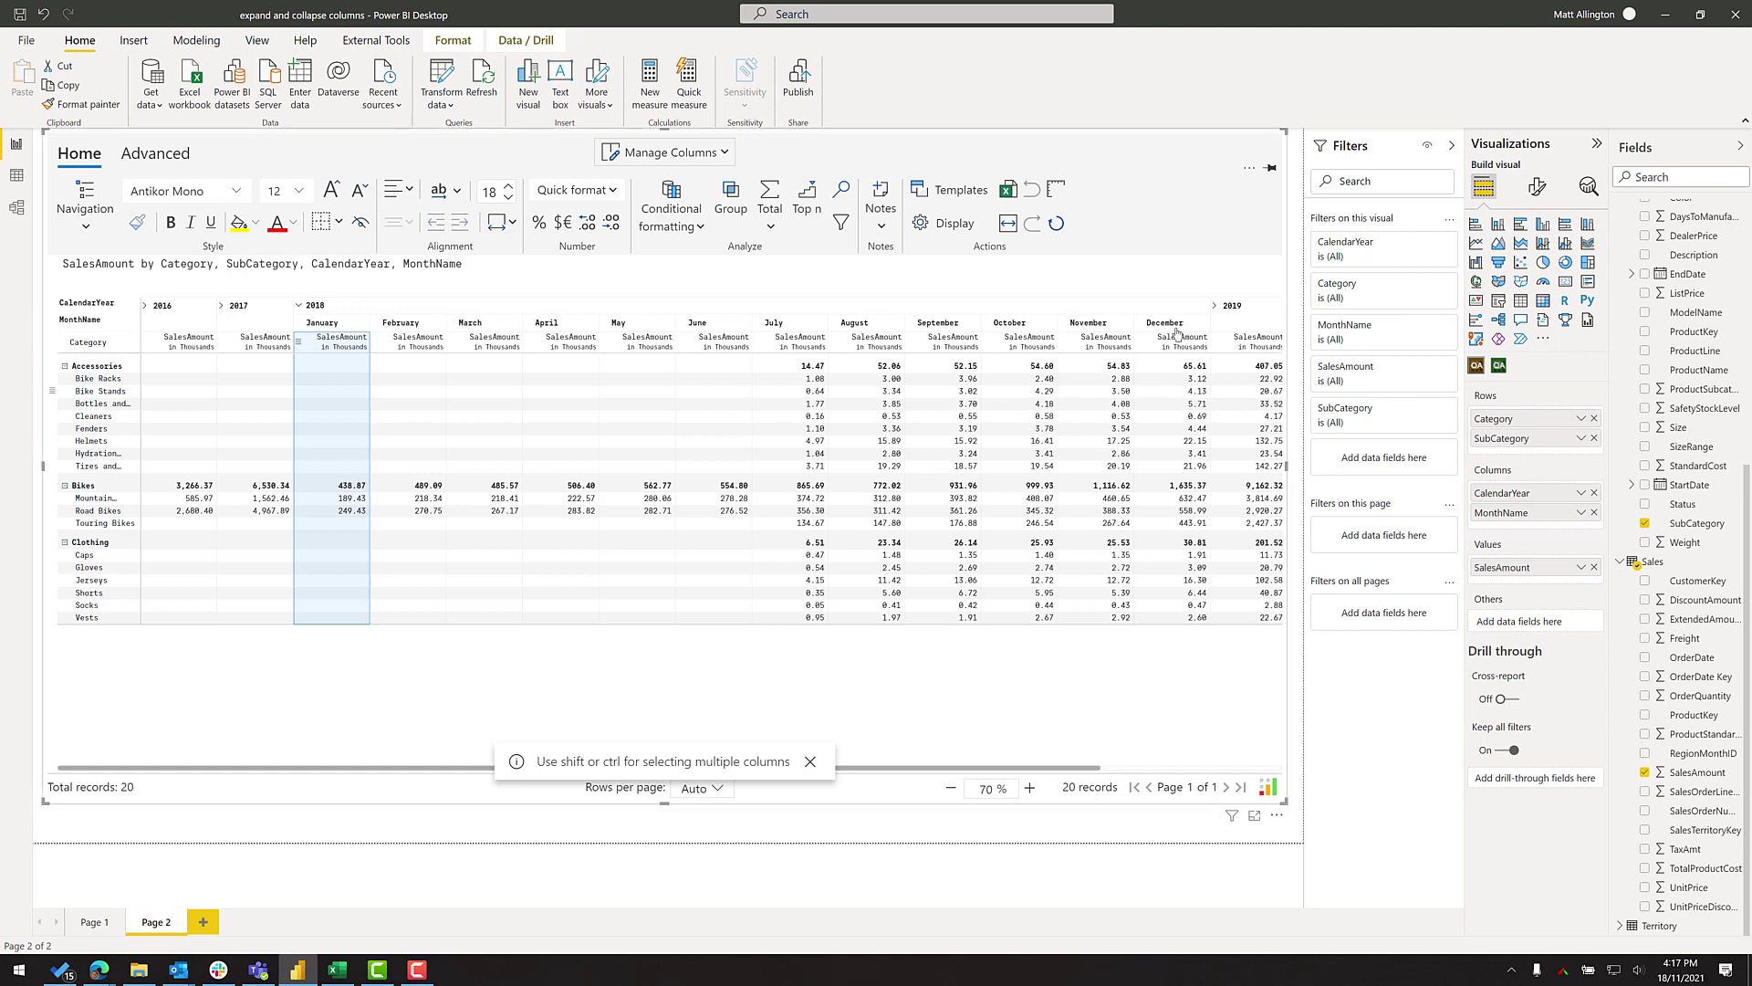
{"action": "left_click", "coordinate": [1182, 347], "text": "shift"}
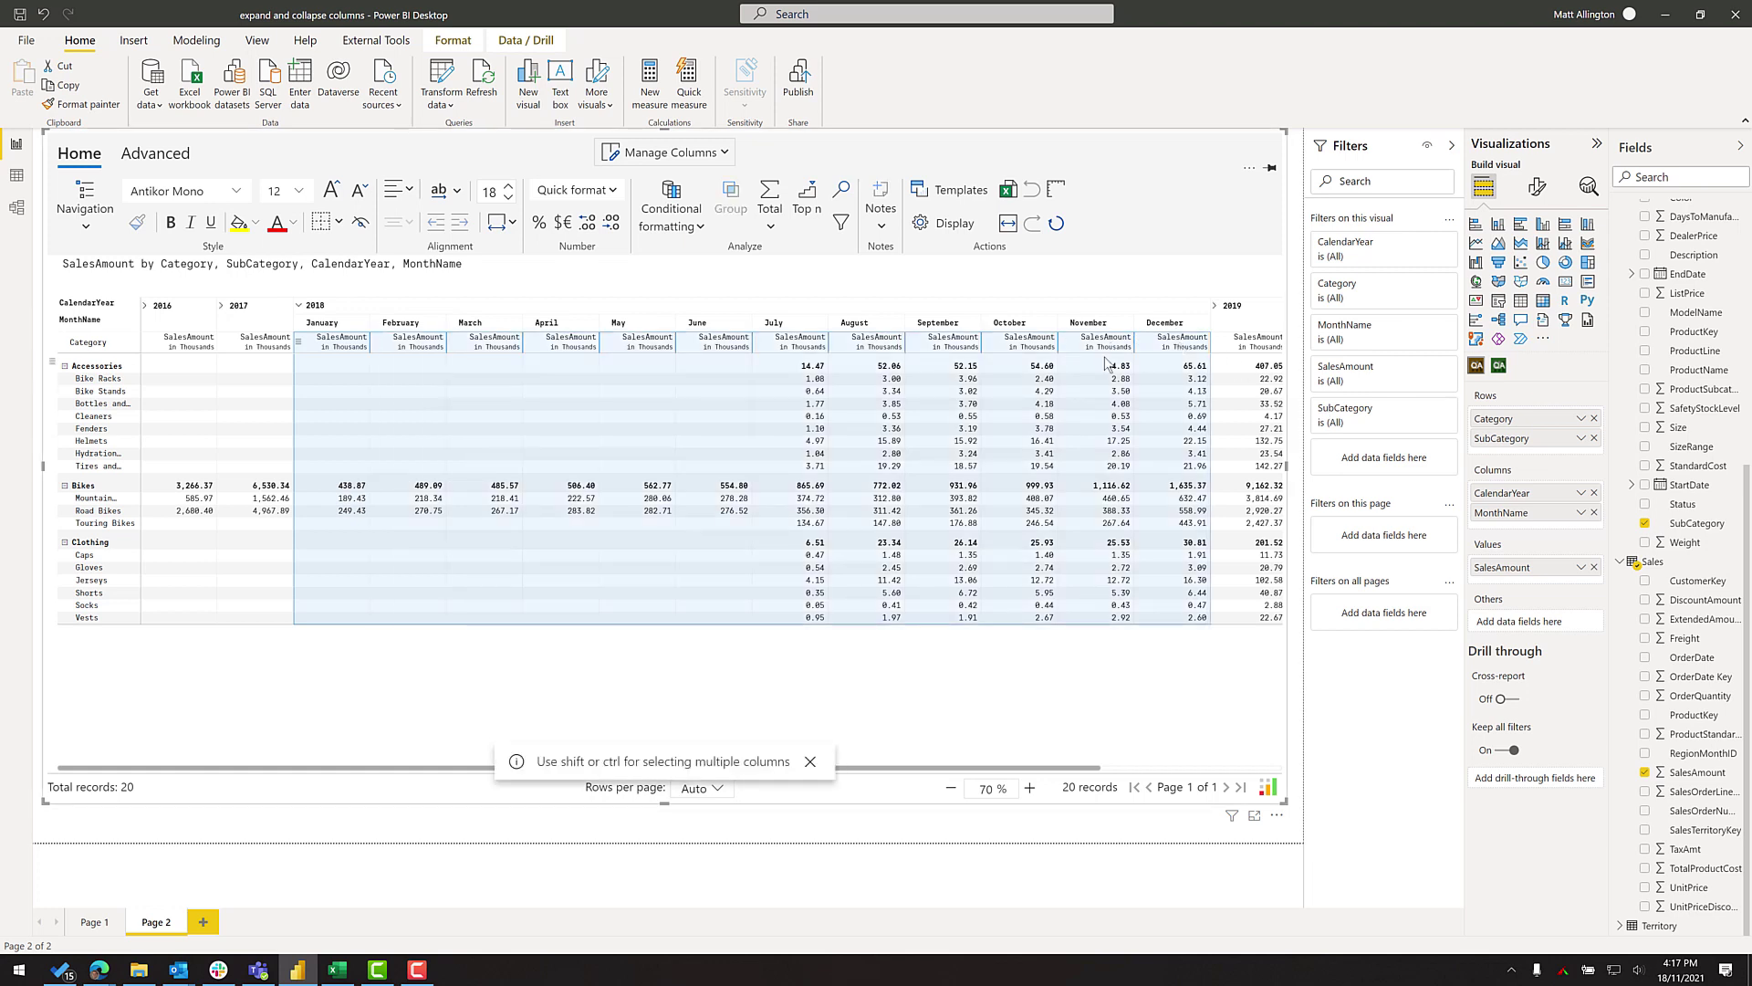
{"action": "left_click", "coordinate": [370, 225]}
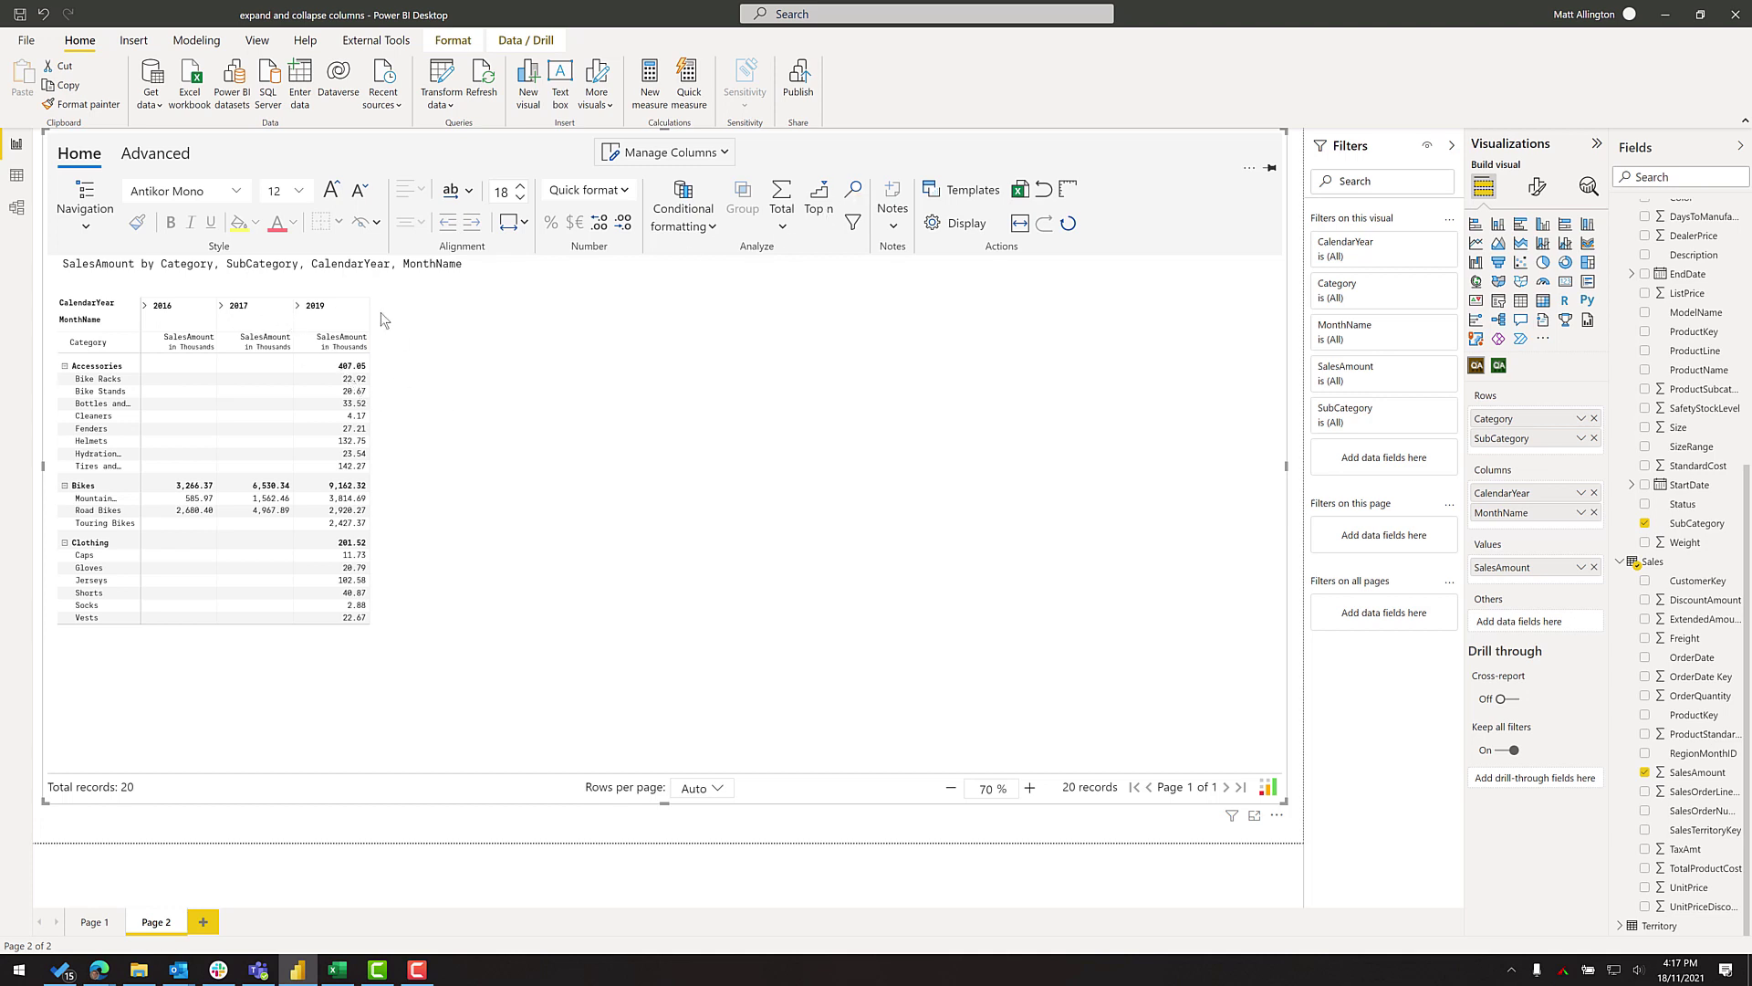
Step: Set the Column Subtotal position to Right under Total > Positions and apply
{"action": "left_click", "coordinate": [785, 227]}
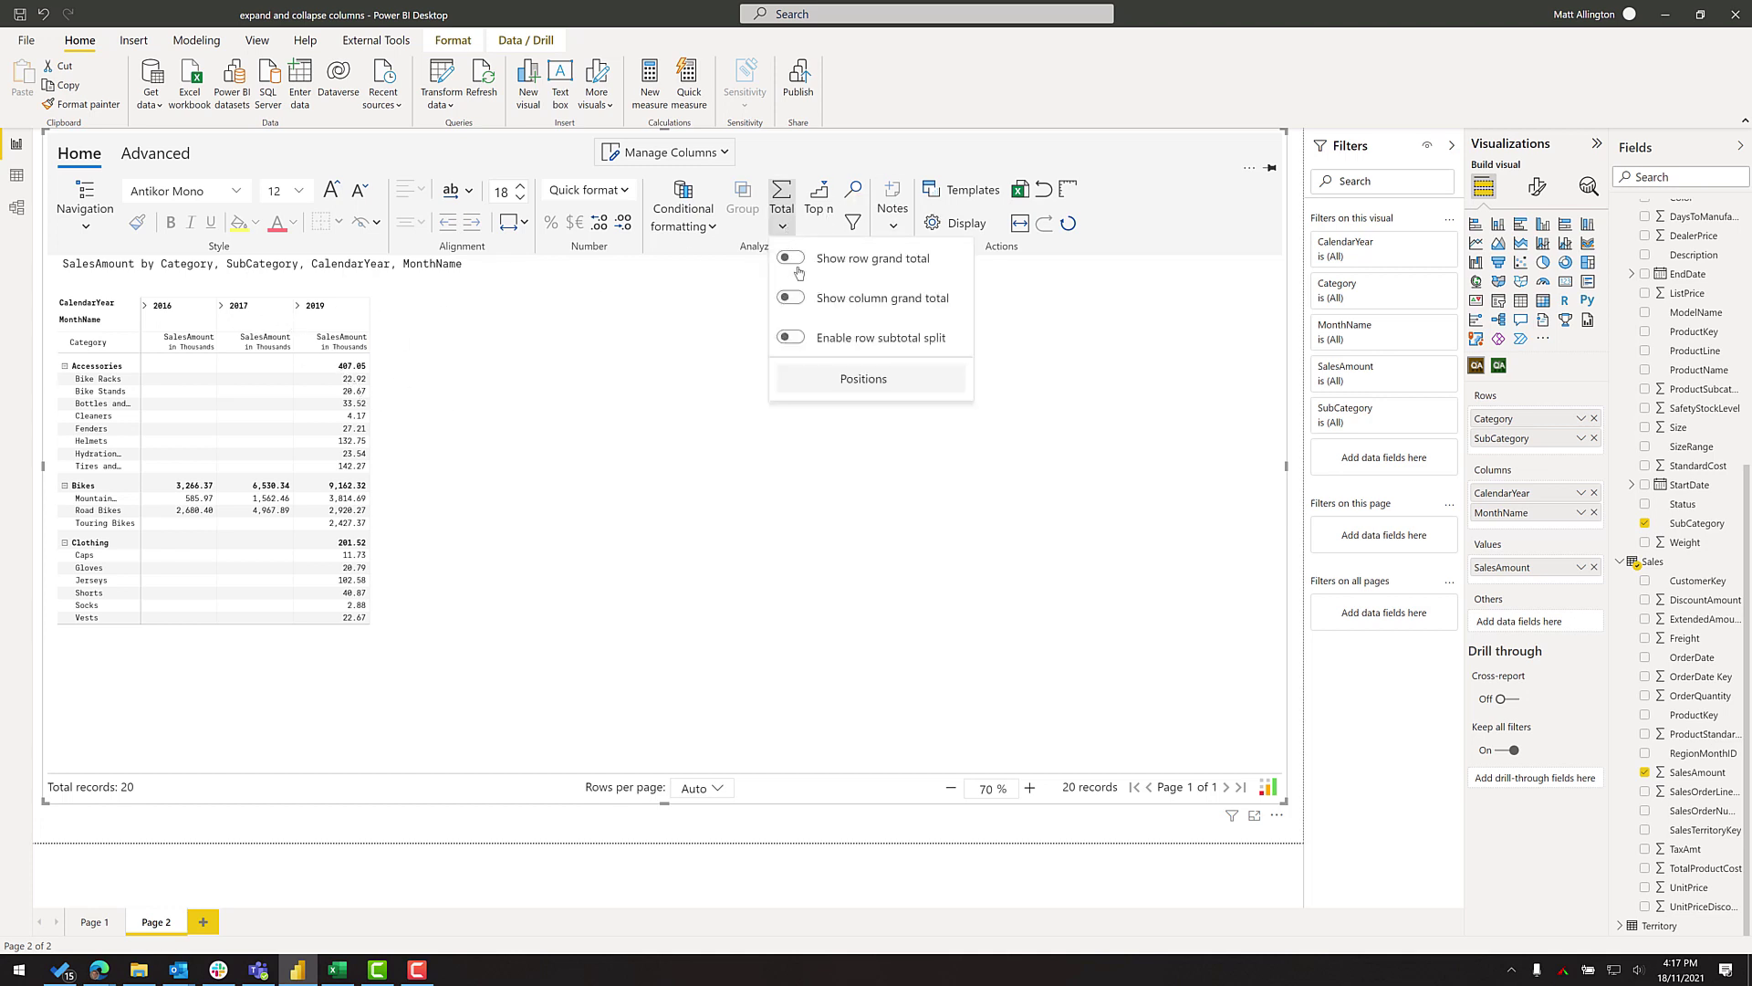
{"action": "left_click", "coordinate": [858, 378]}
{"action": "left_click", "coordinate": [699, 546]}
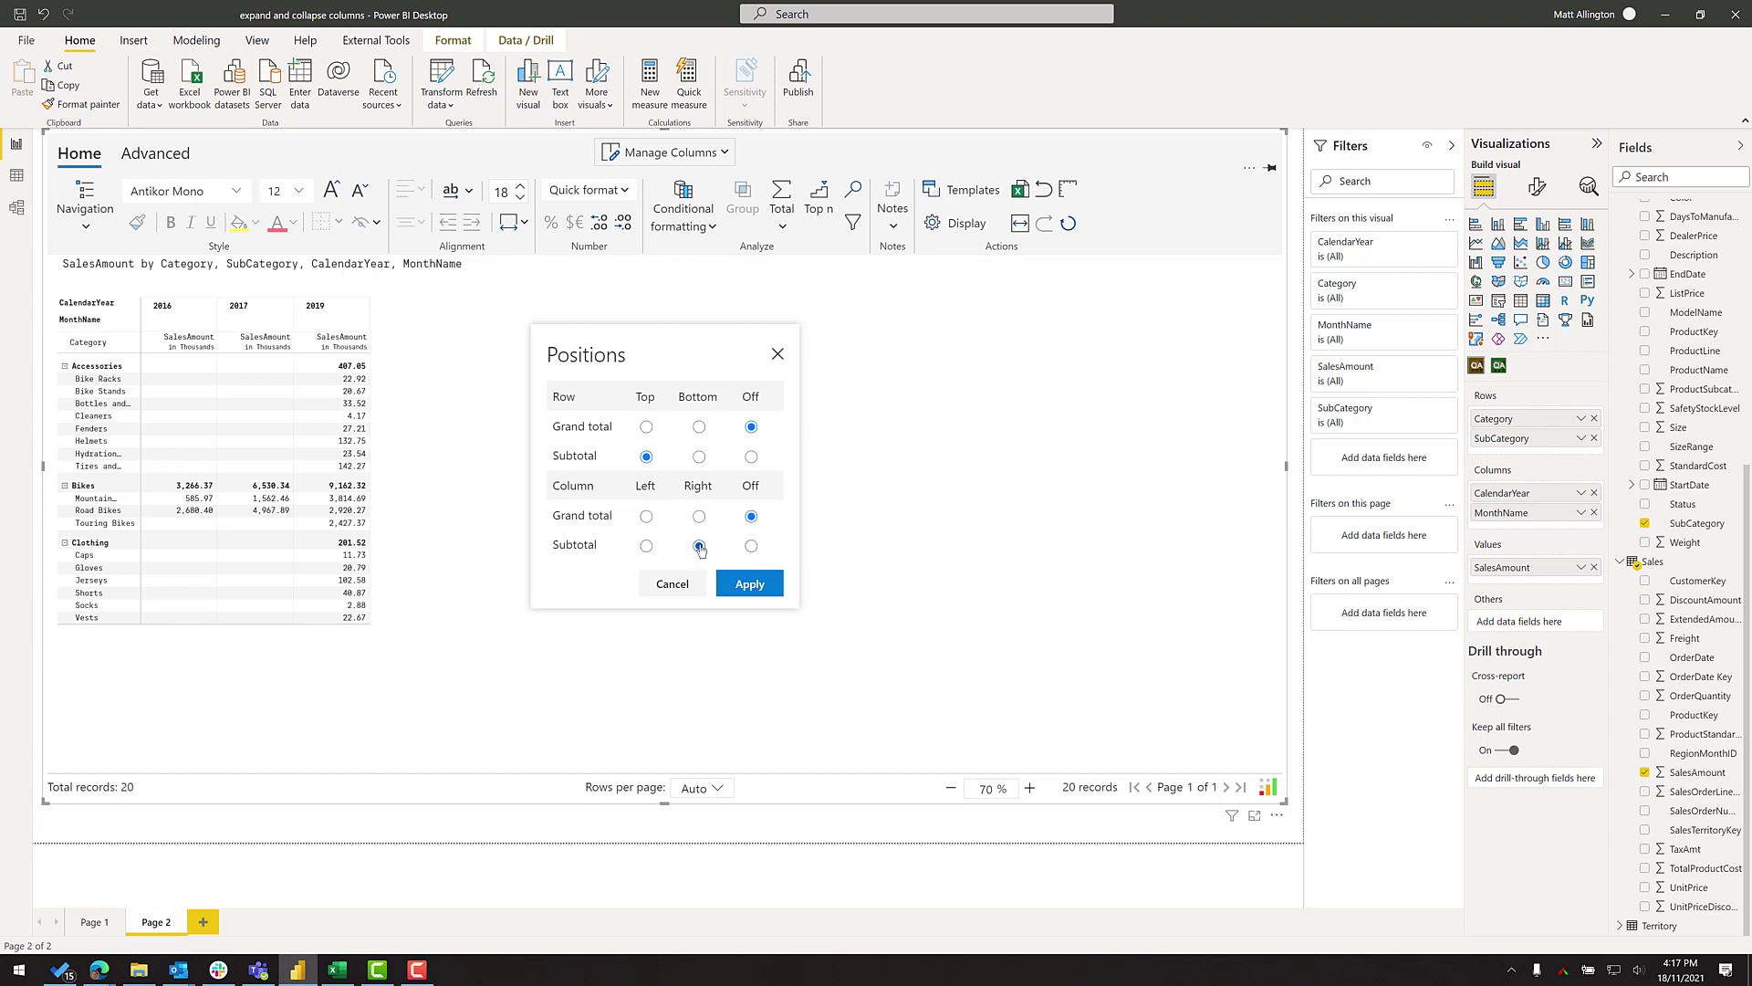
{"action": "left_click", "coordinate": [747, 585]}
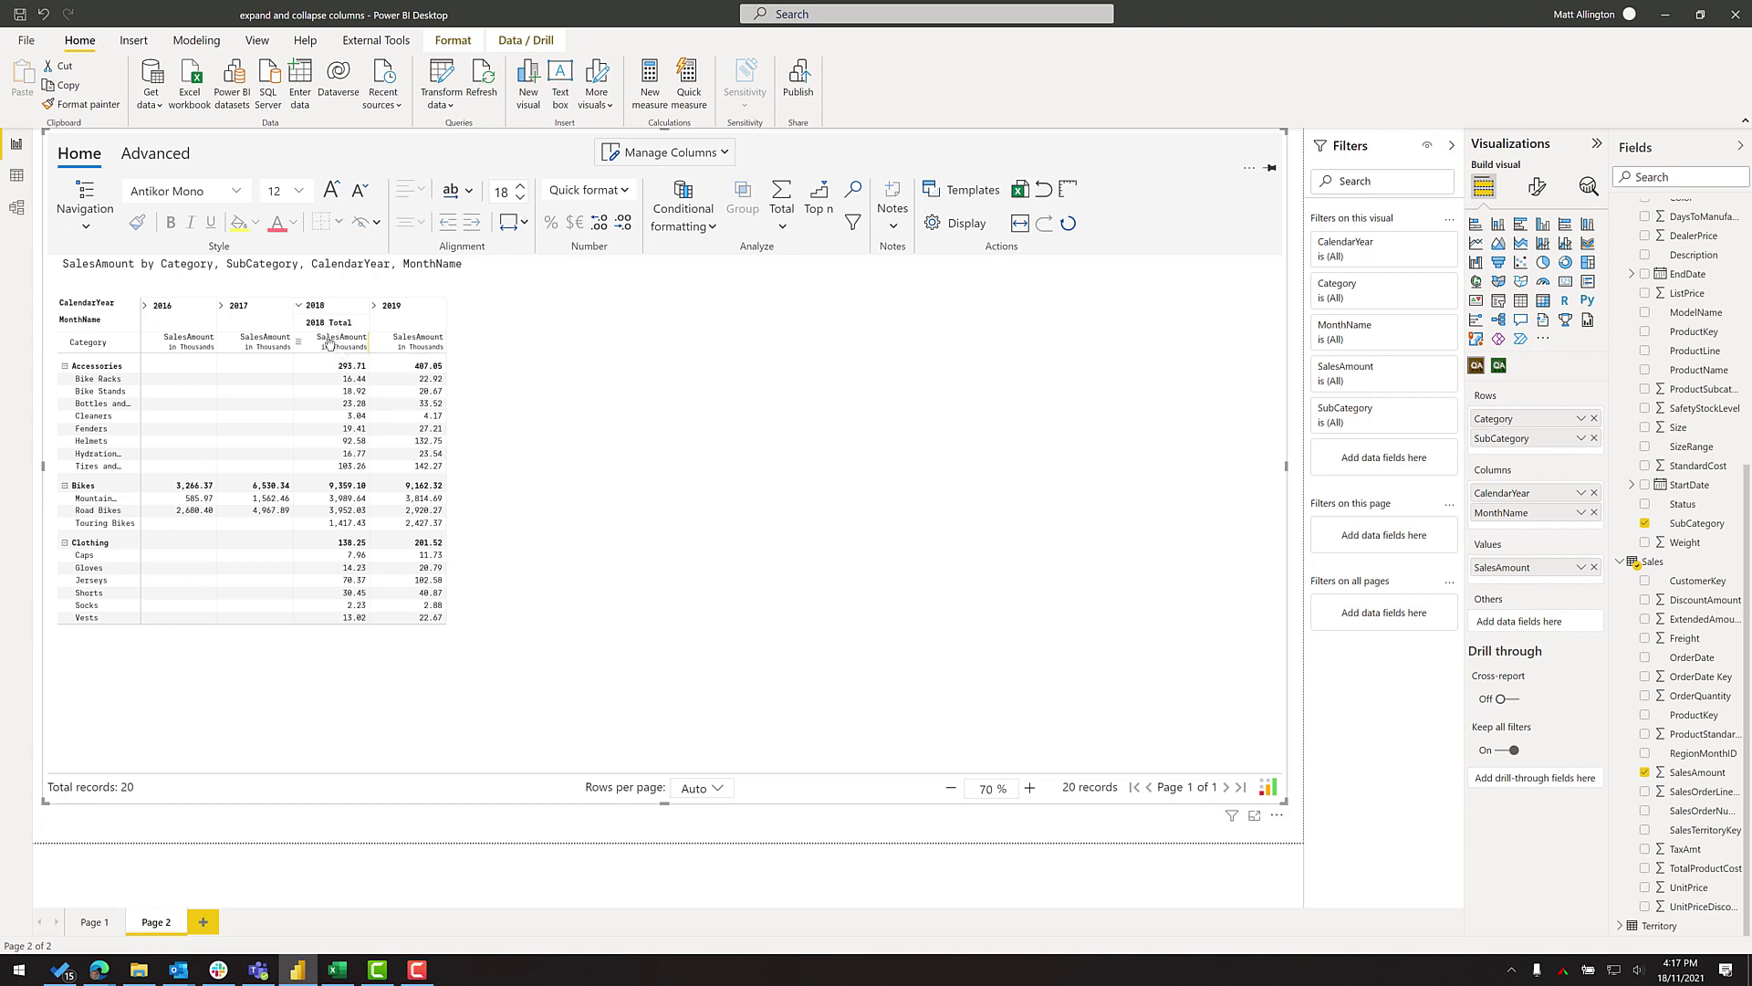
Step: Test-expand 2017, then open 2019 into its January–July month columns and select its header
{"action": "left_click", "coordinate": [220, 307]}
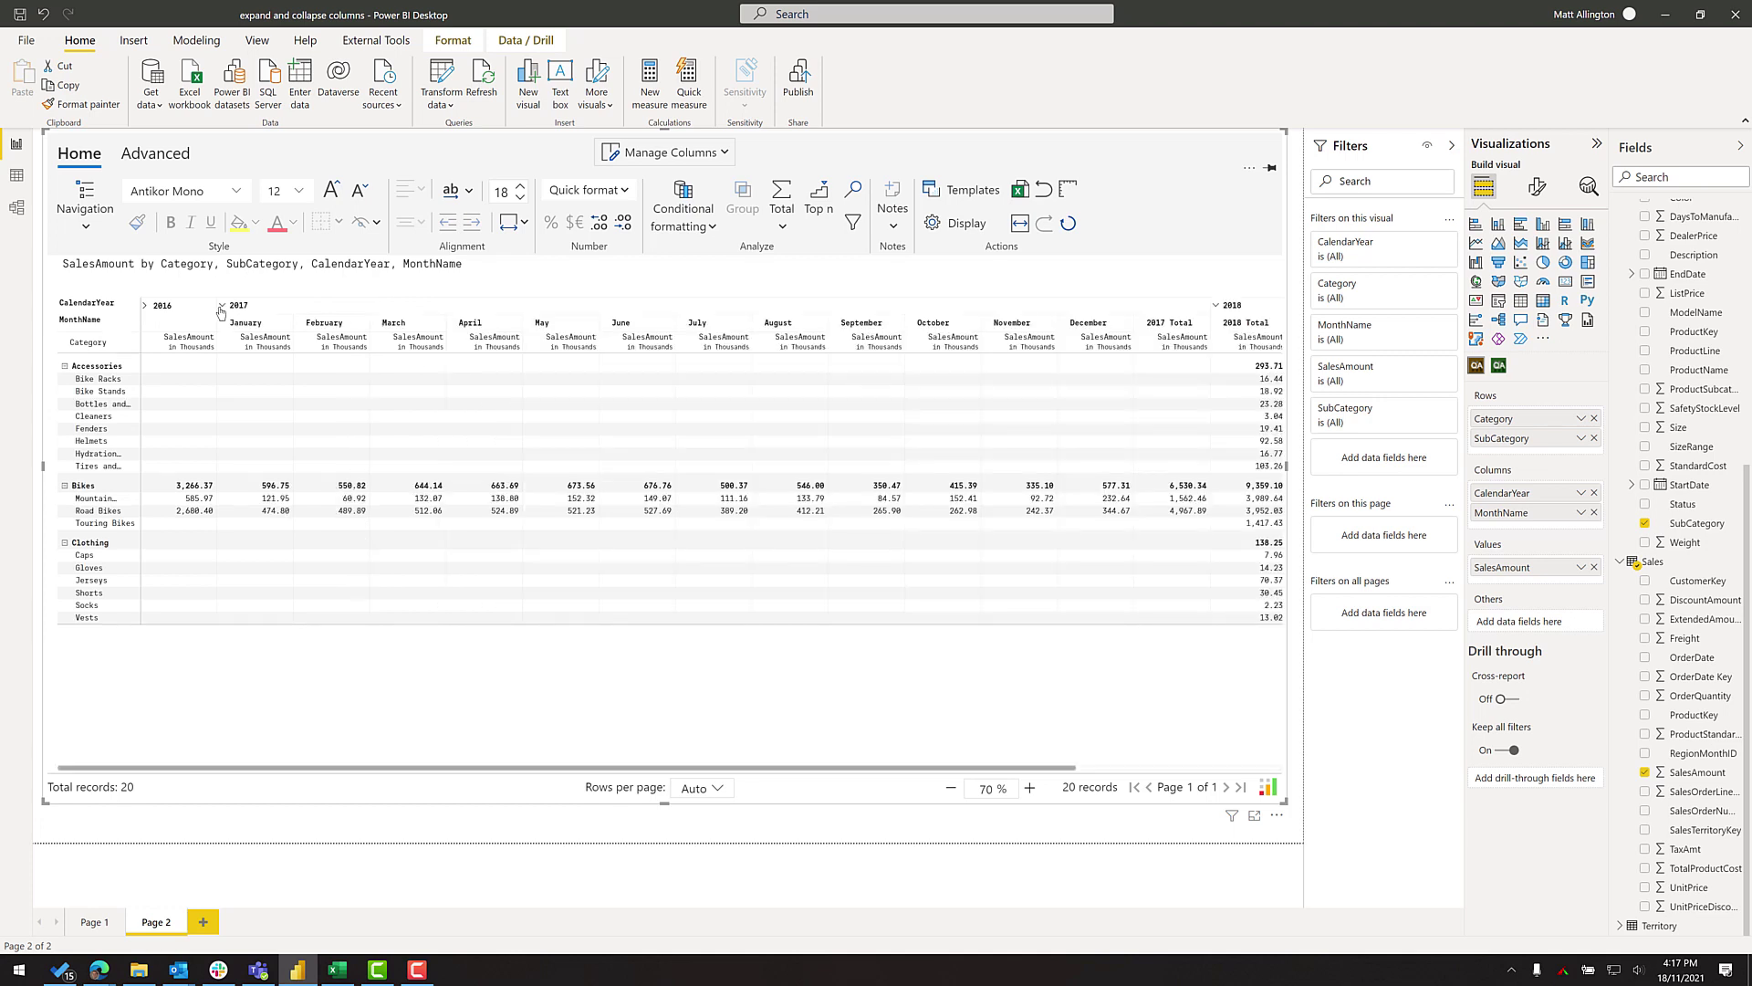
{"action": "left_click", "coordinate": [220, 306]}
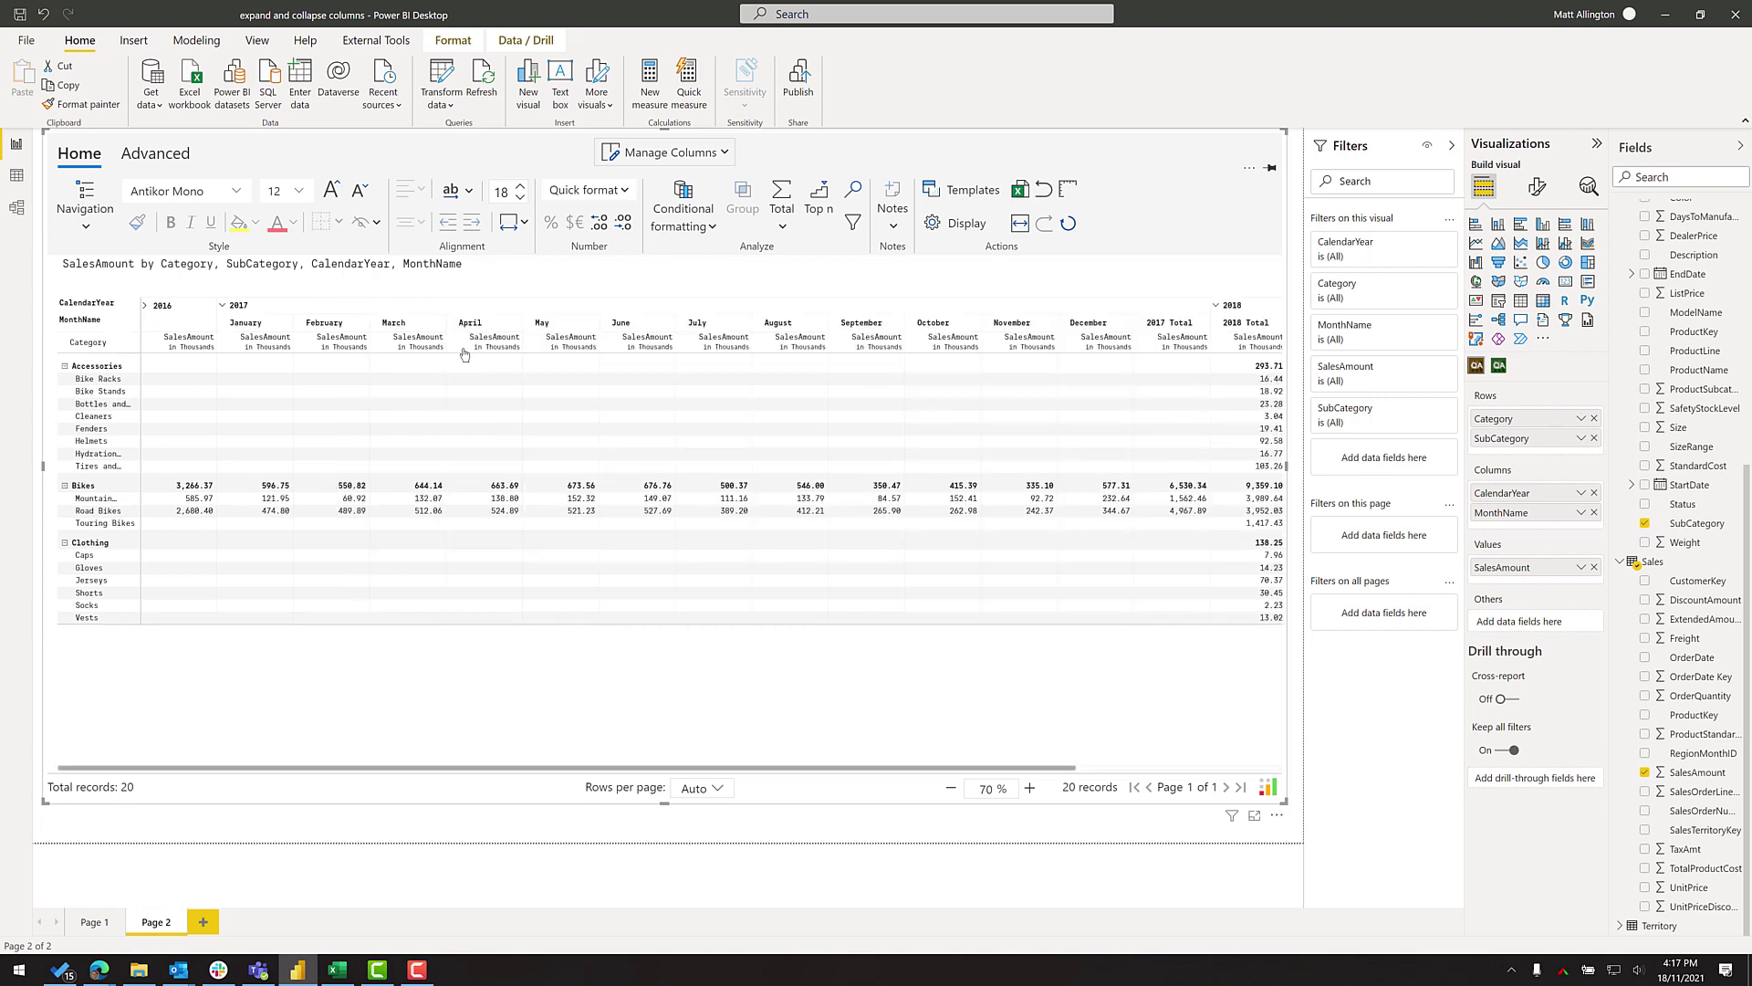
{"action": "left_click", "coordinate": [366, 225]}
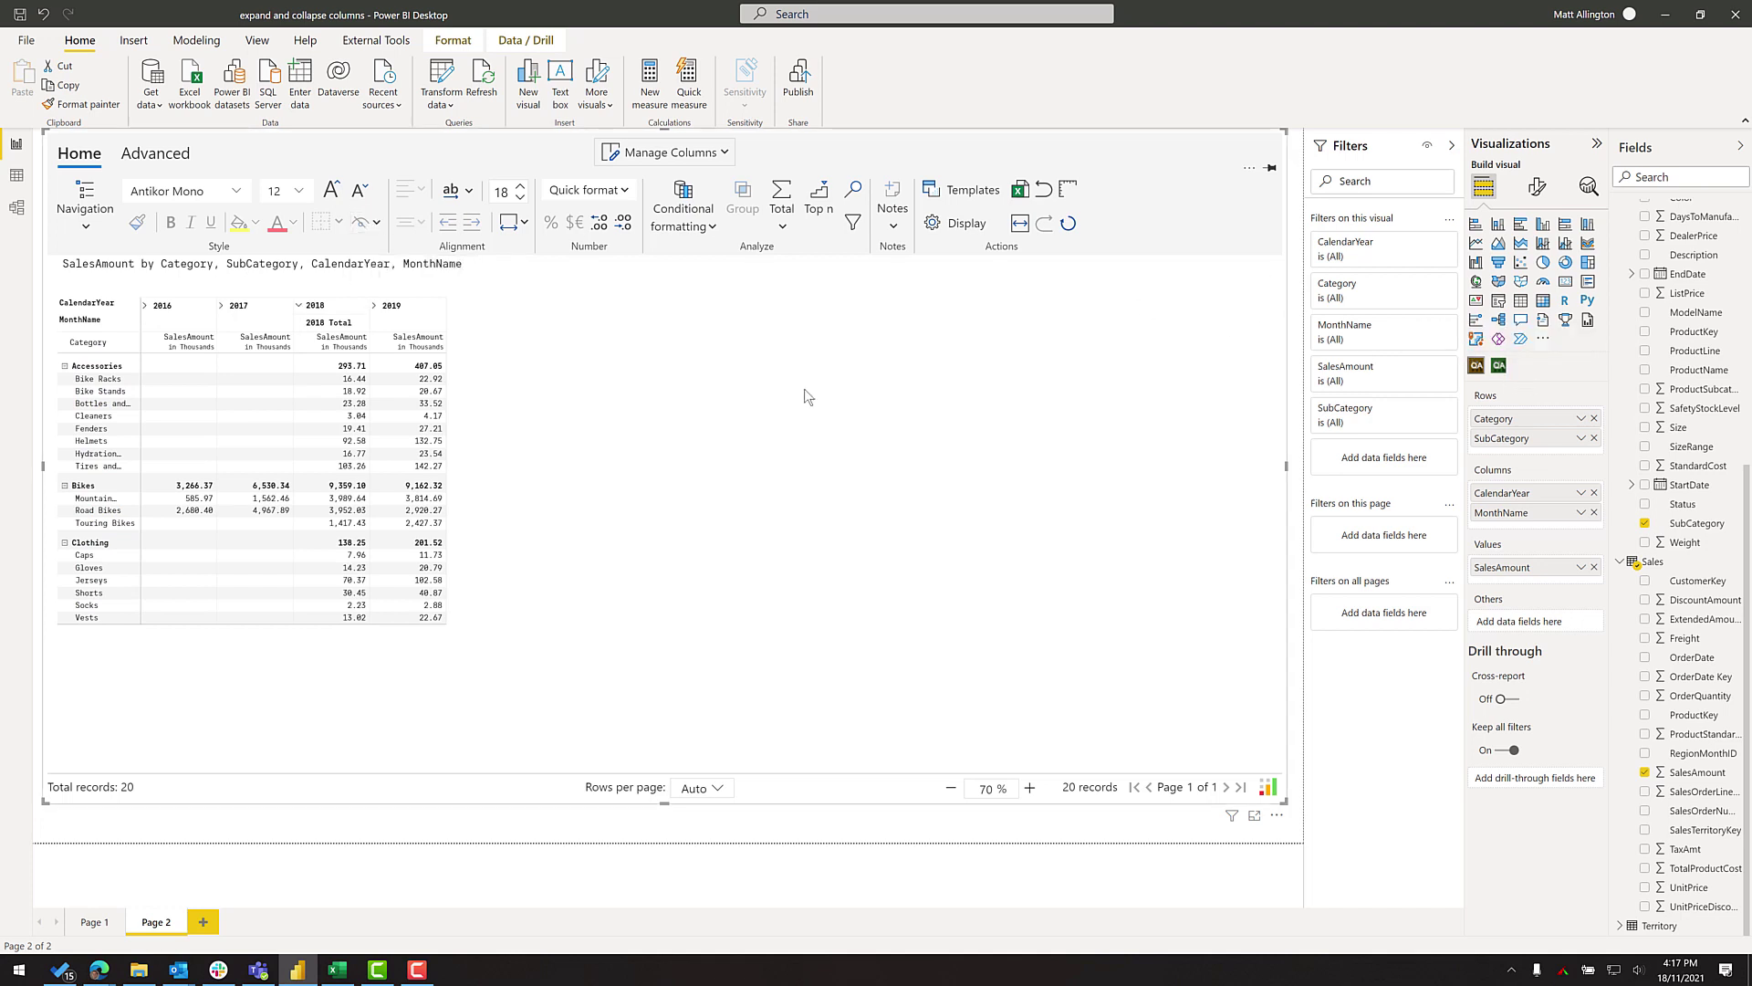
{"action": "left_click", "coordinate": [376, 306]}
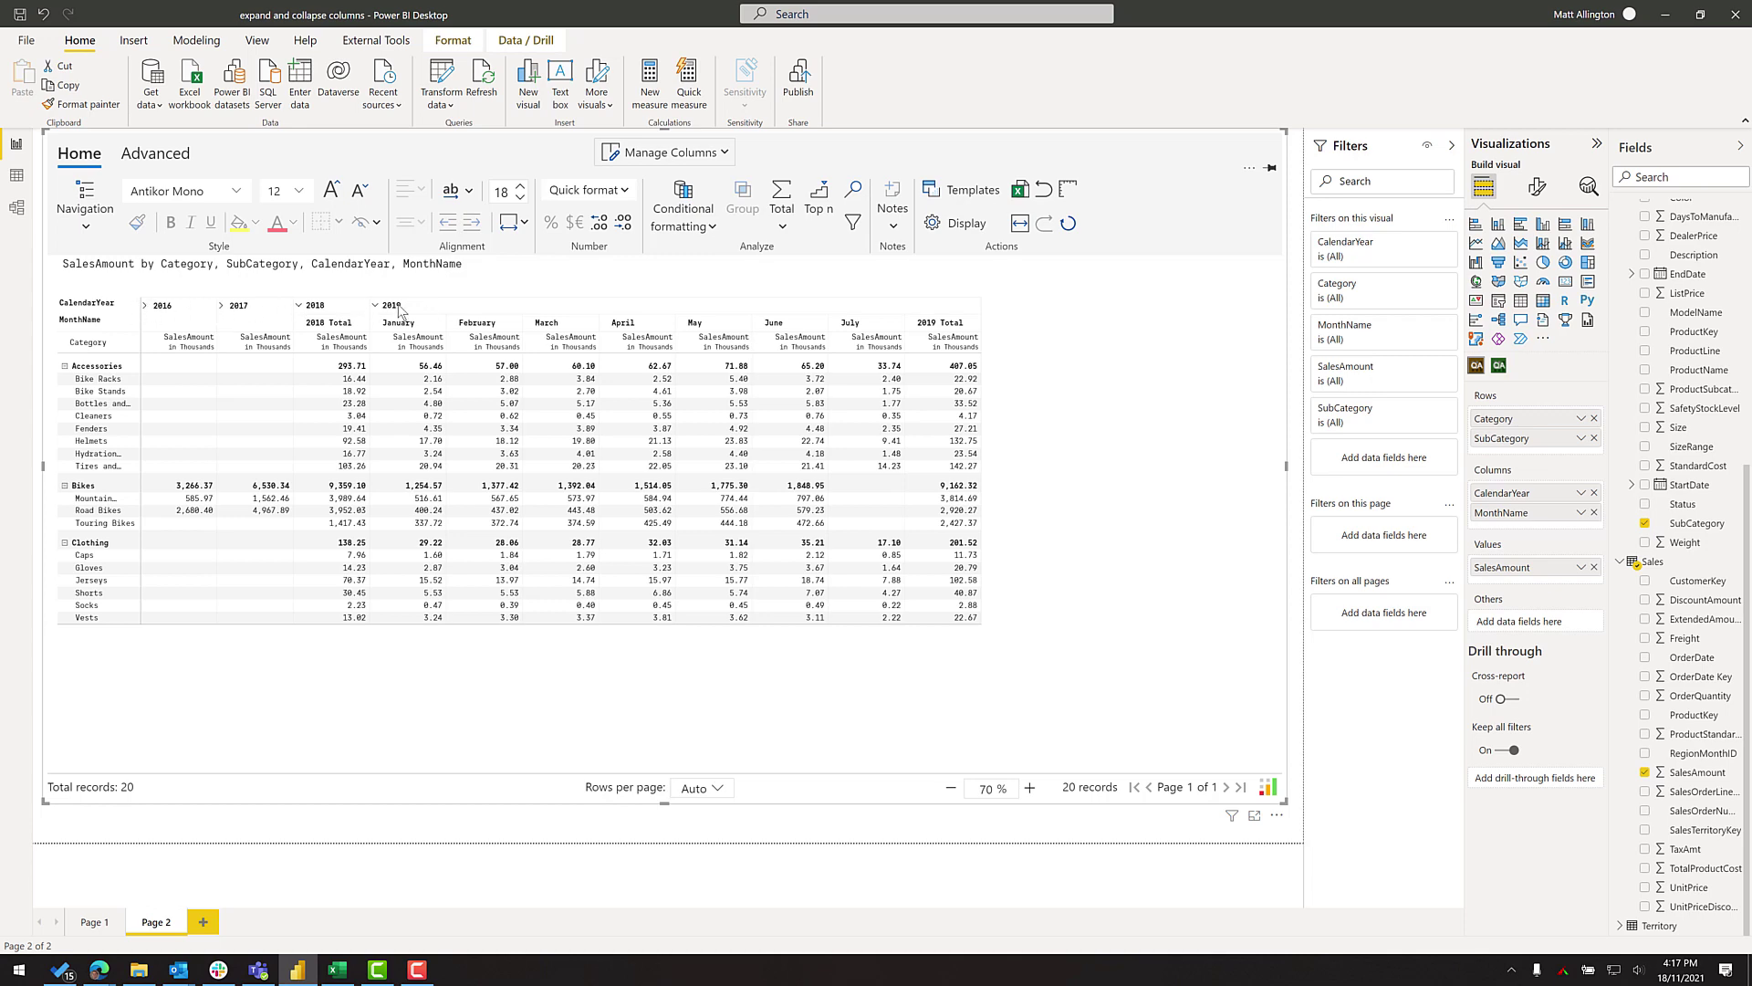
{"action": "left_click", "coordinate": [438, 311]}
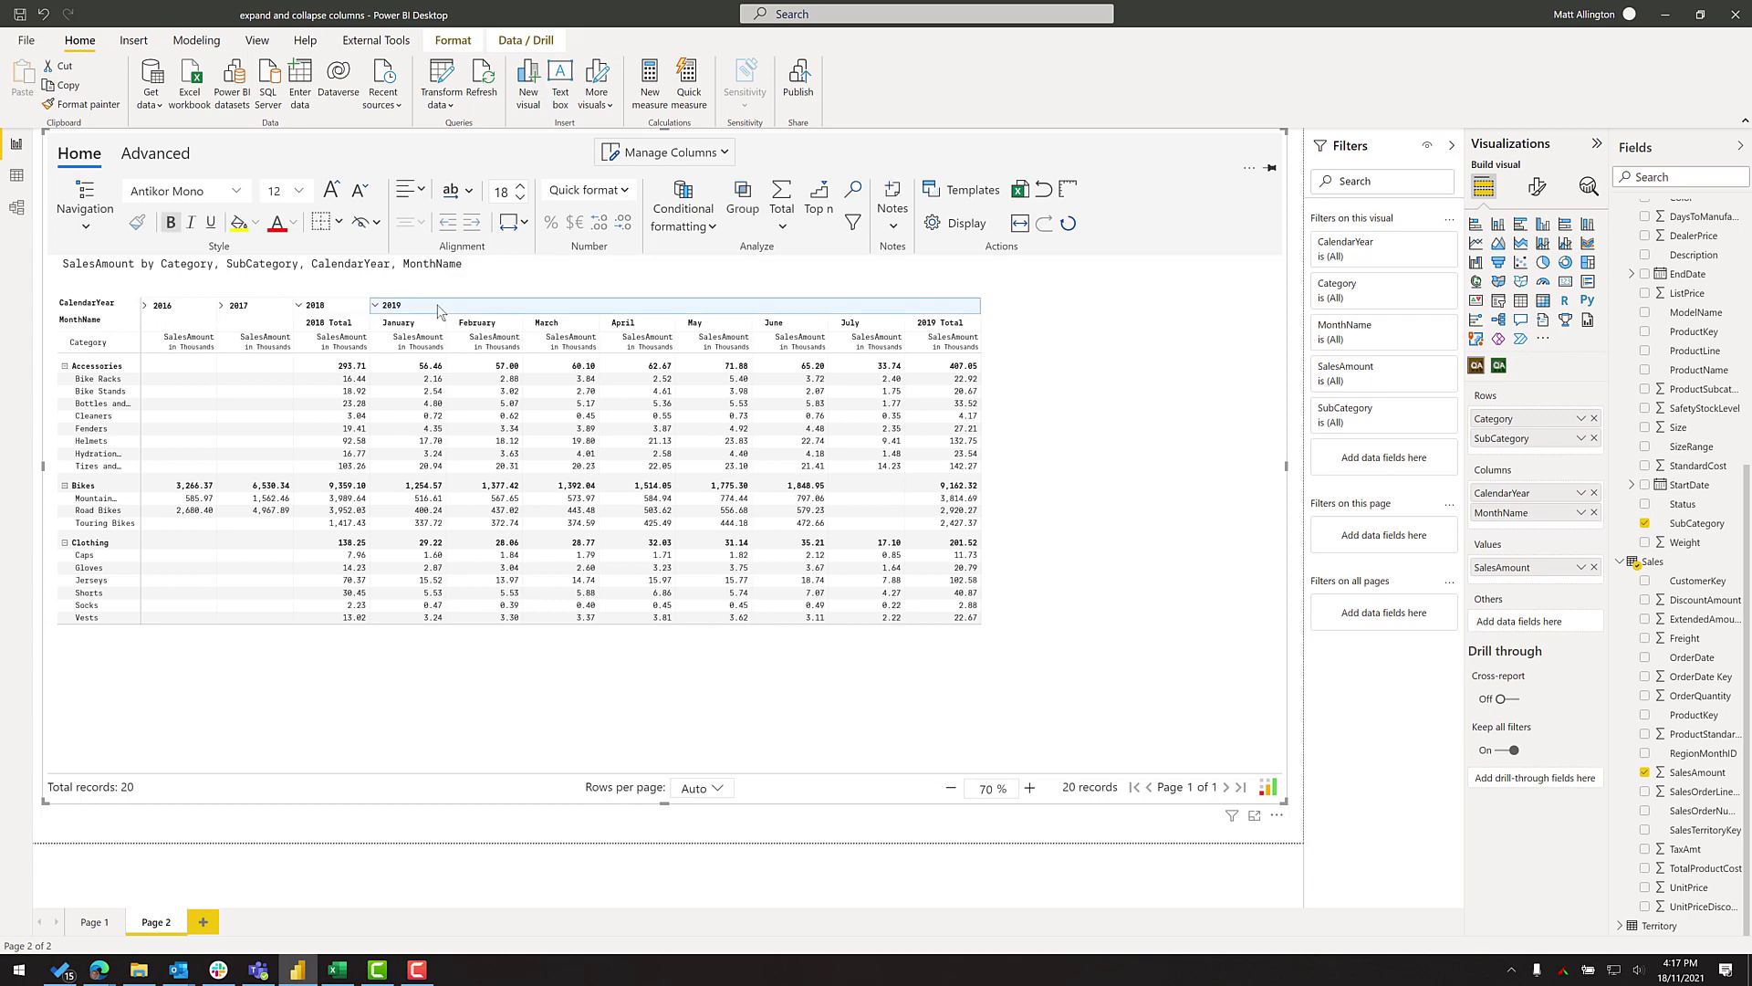
Step: Set the Column hierarchy icon style to None under Display > Hierarchy
{"action": "left_click", "coordinate": [955, 223]}
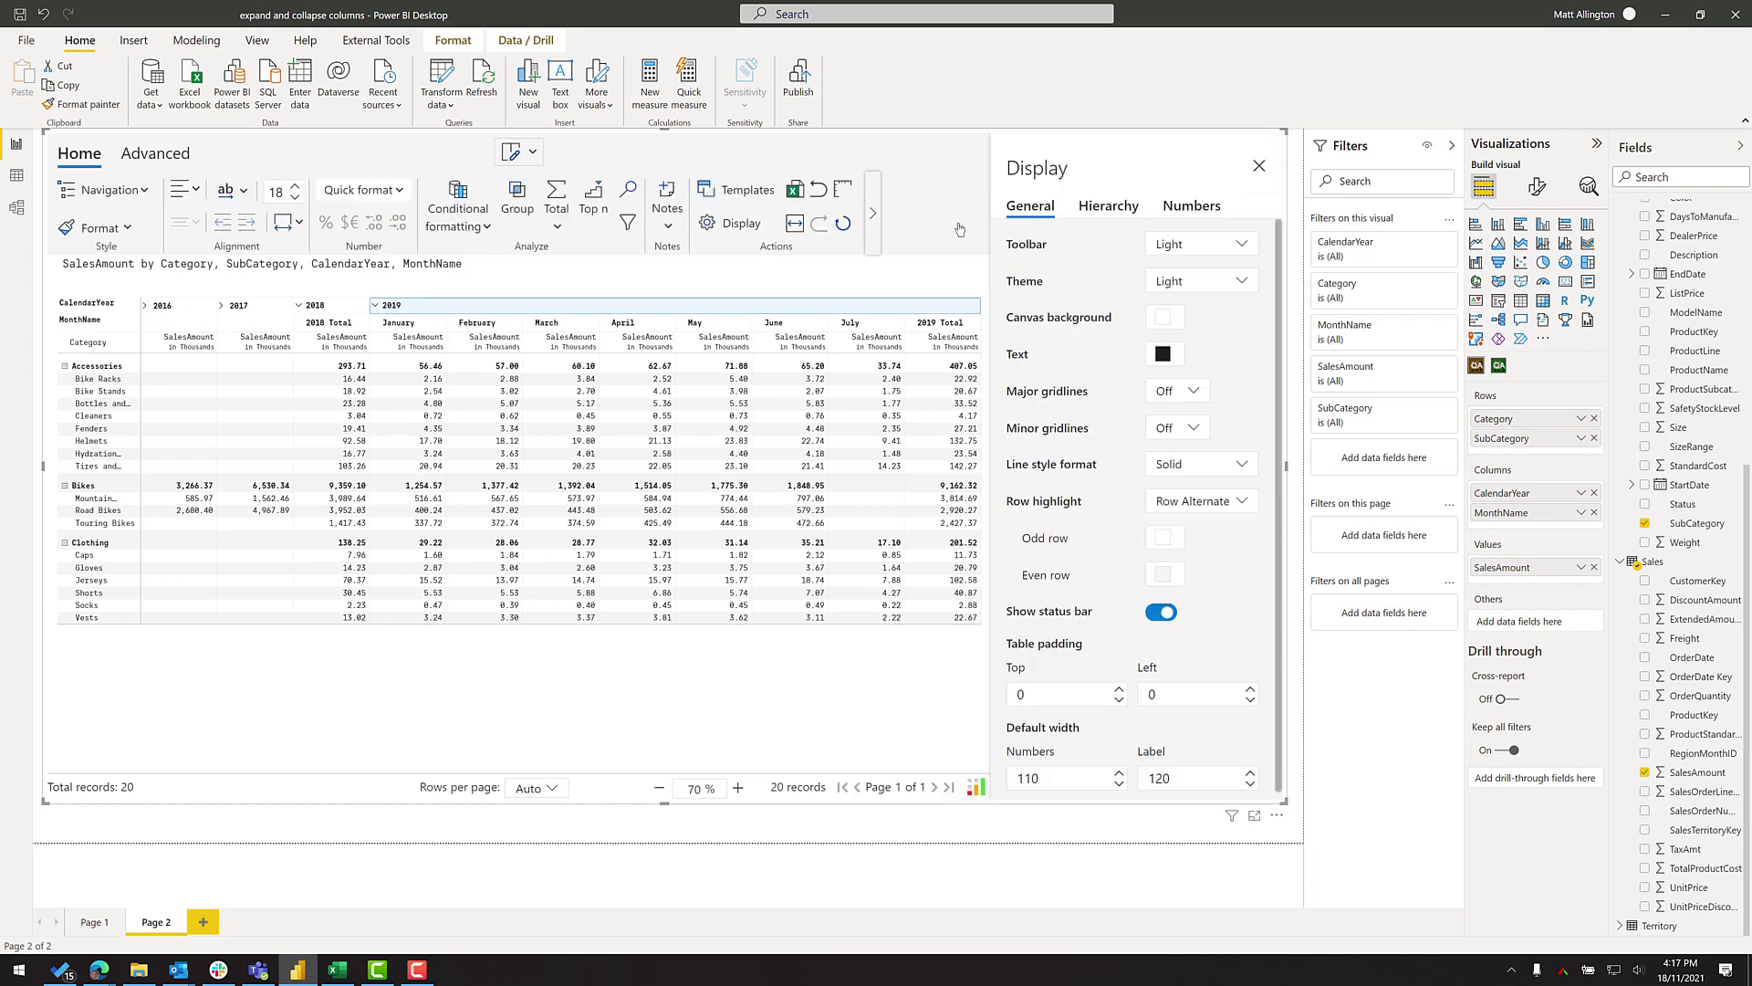
{"action": "left_click", "coordinate": [1128, 206]}
{"action": "scroll", "coordinate": [1113, 699], "scroll_direction": "down", "scroll_amount": 3}
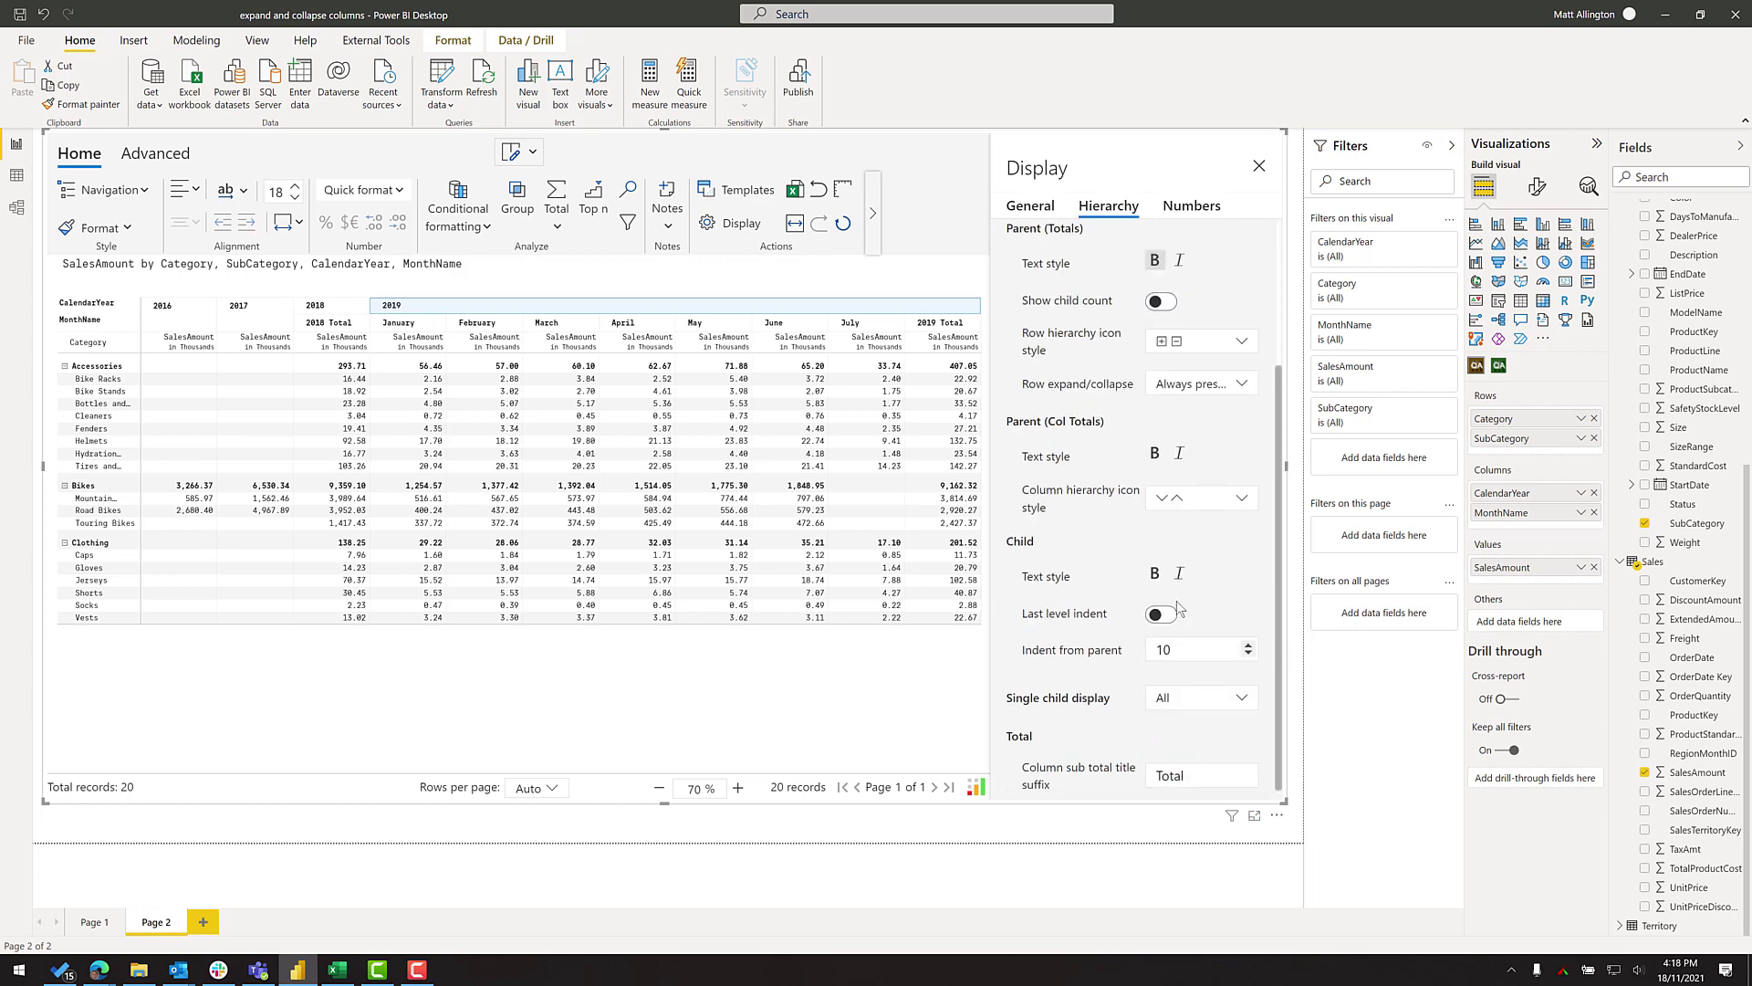
{"action": "left_click", "coordinate": [1201, 494]}
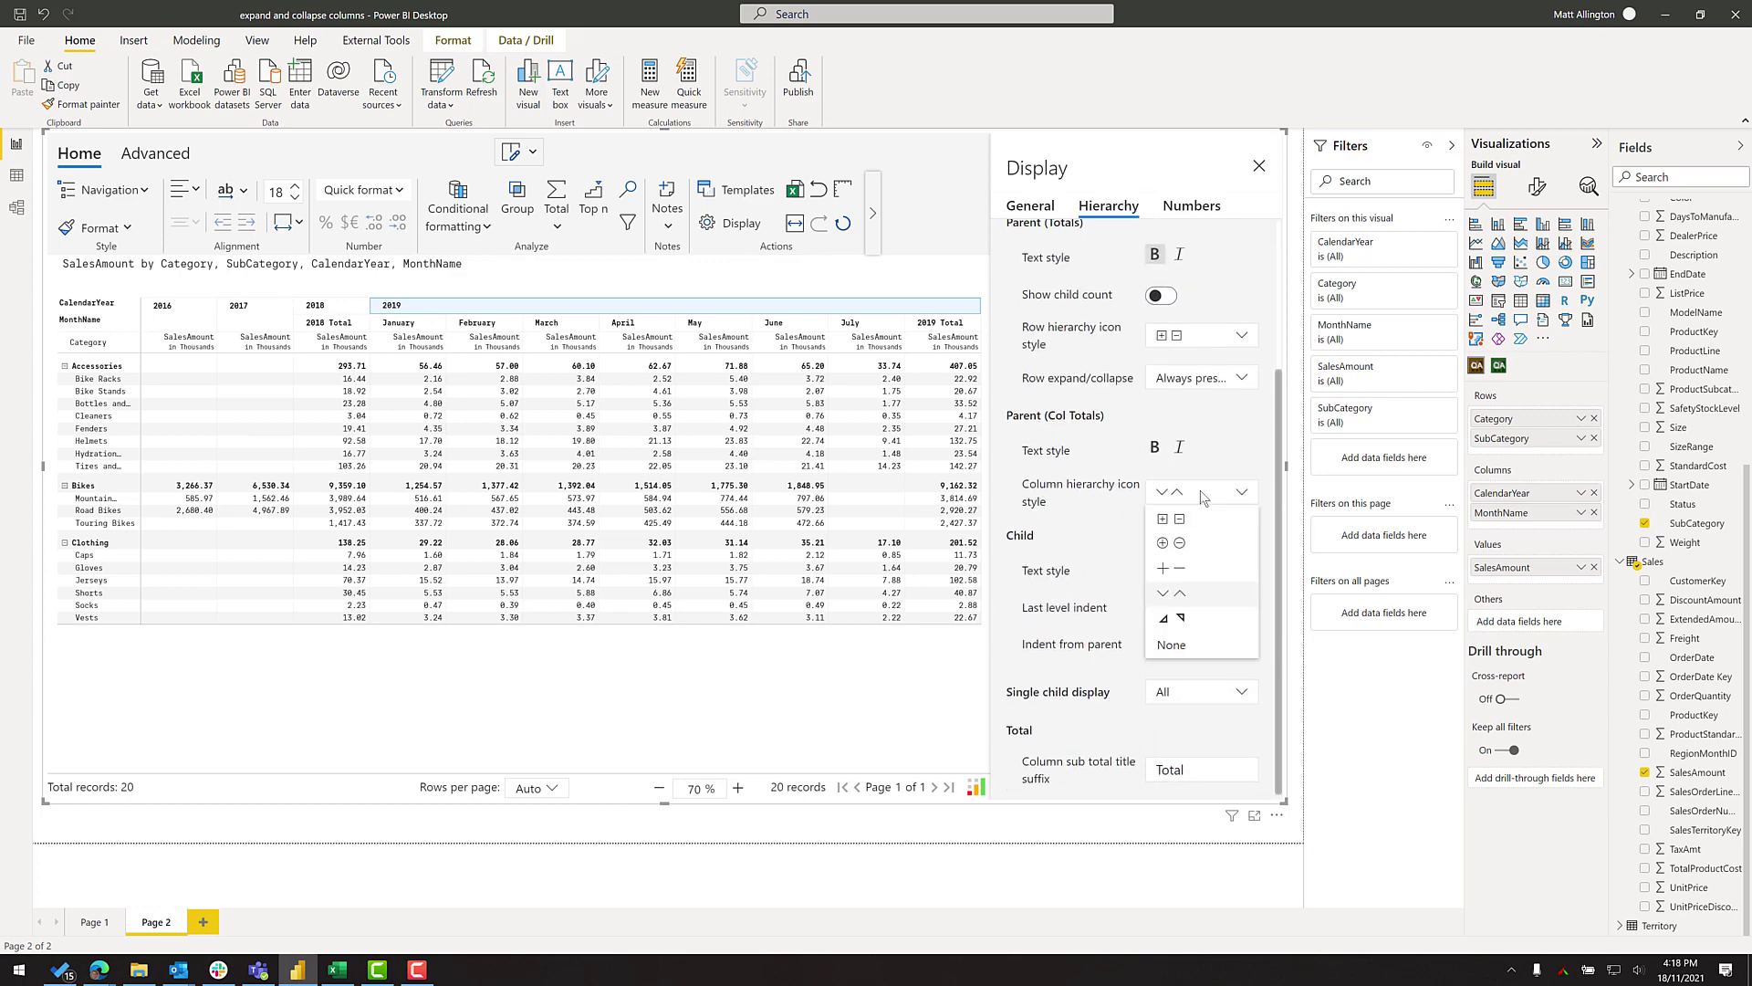
{"action": "left_click", "coordinate": [1183, 648]}
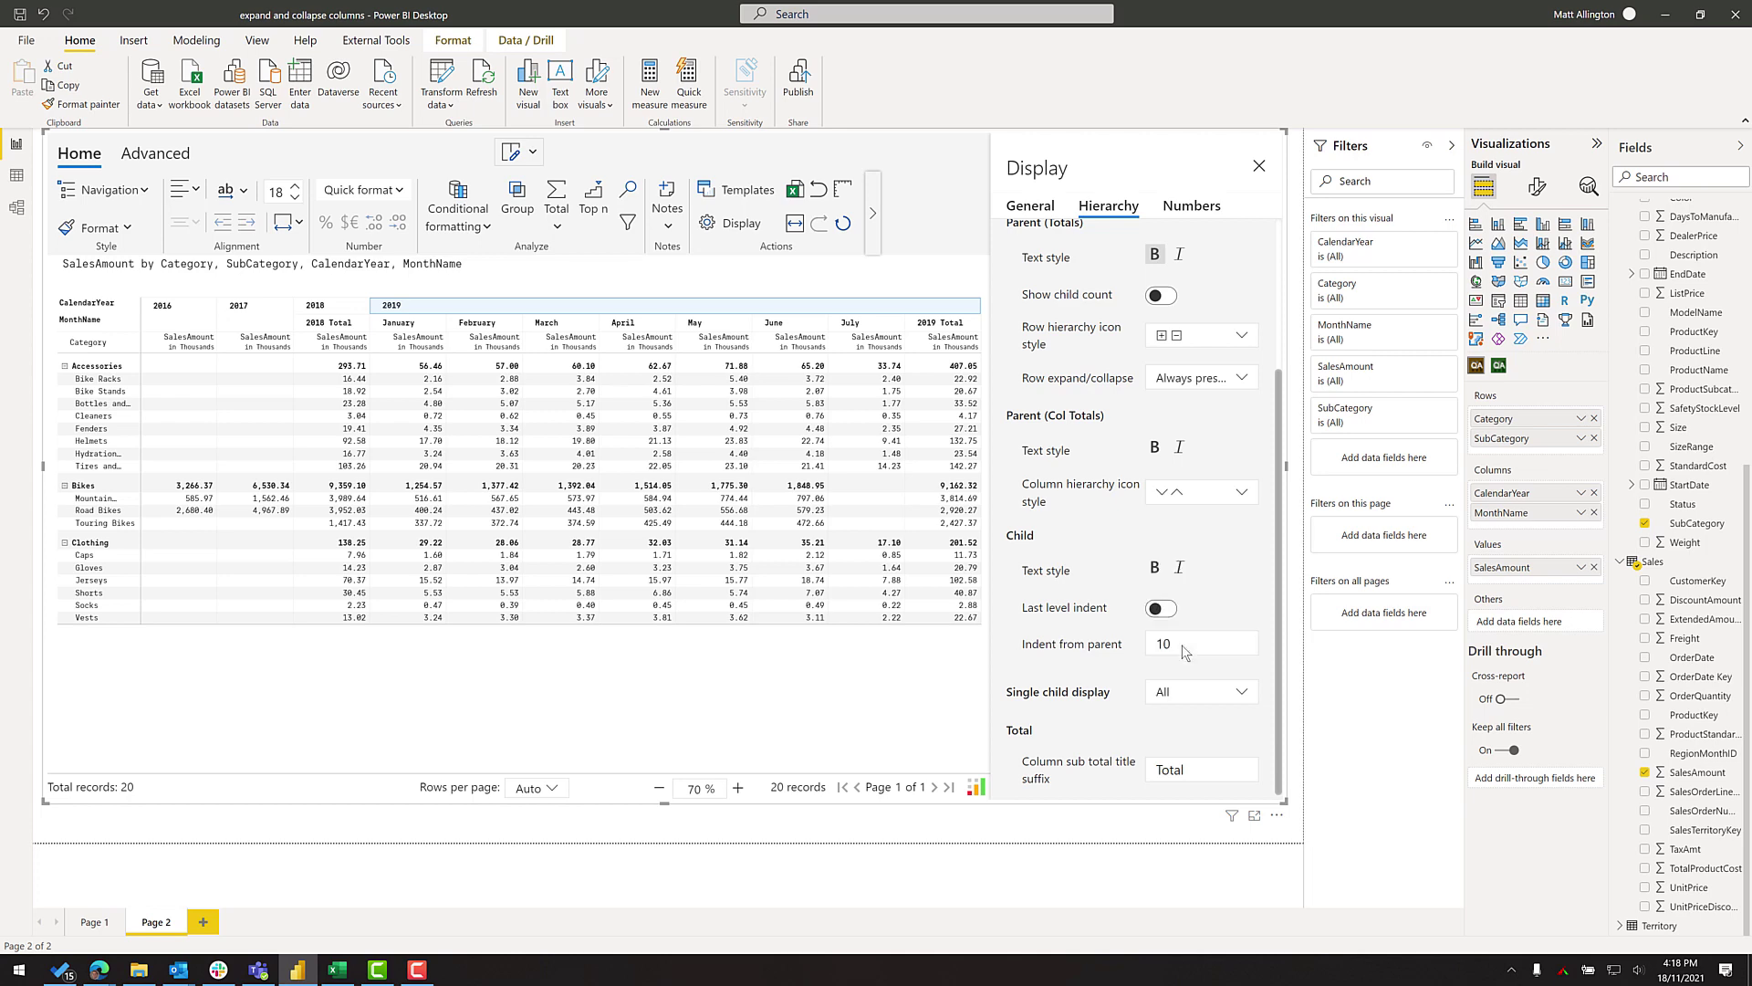
{"action": "left_click", "coordinate": [1258, 168]}
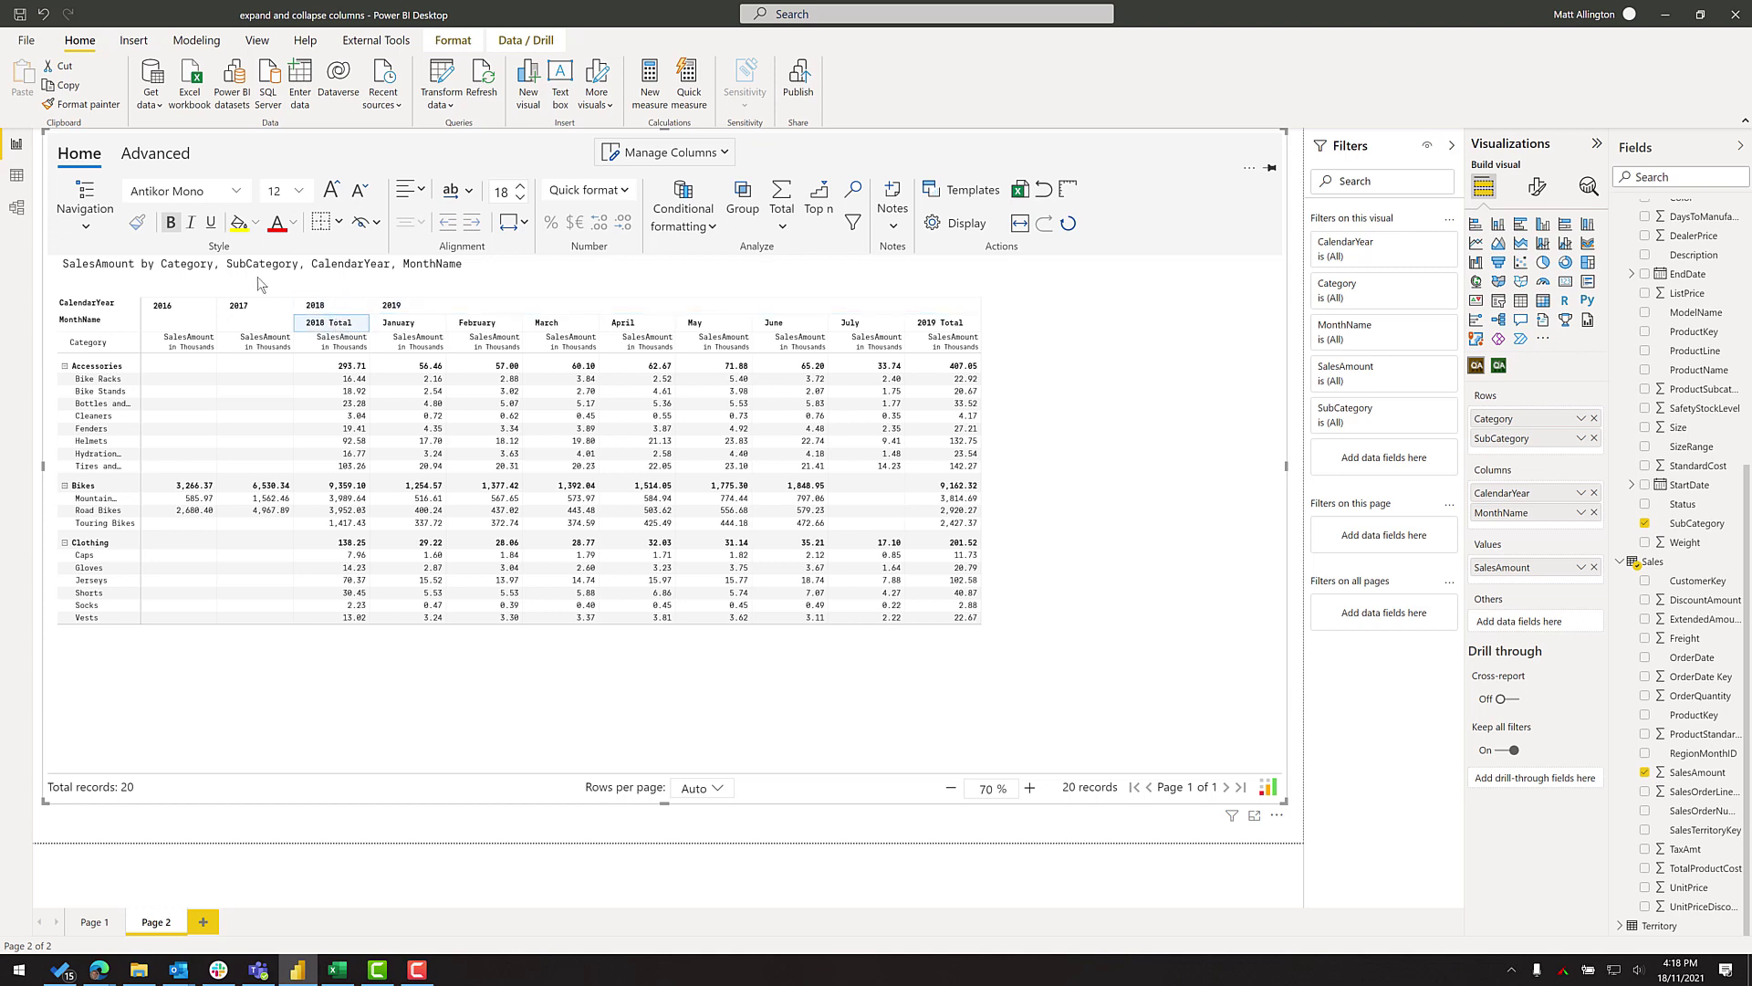
Step: Hide the 2018 Total header label using the Show/hide selection button
{"action": "left_click", "coordinate": [360, 222]}
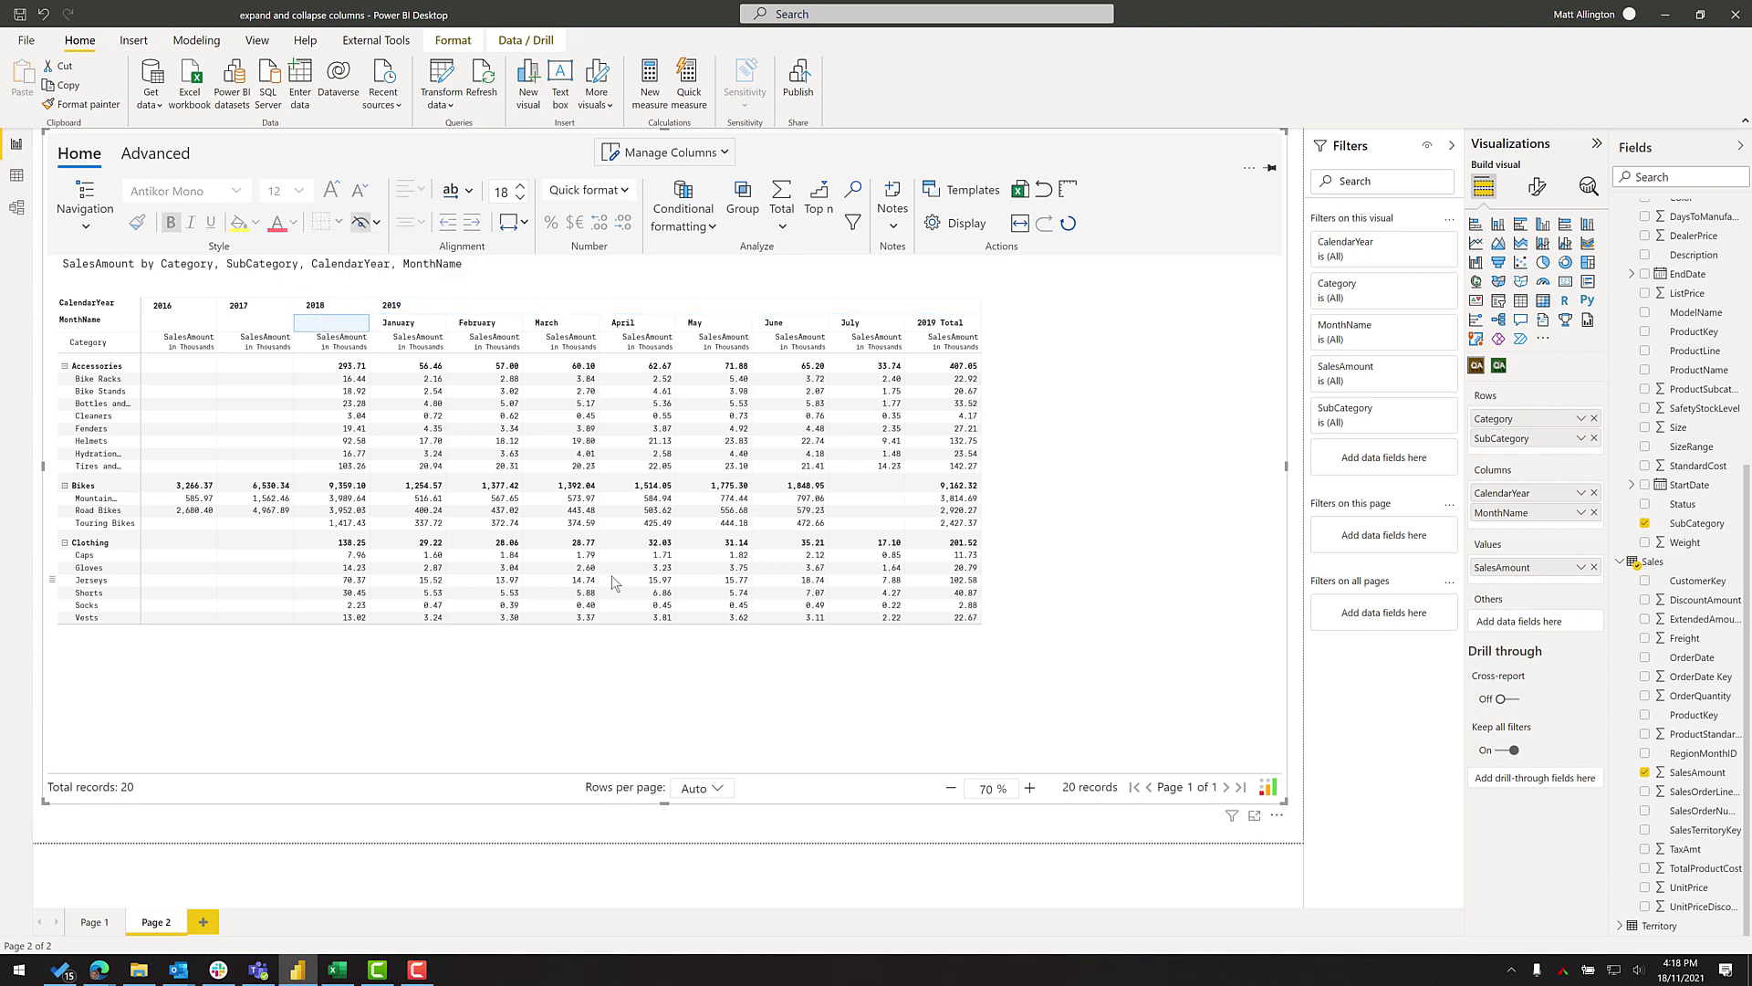